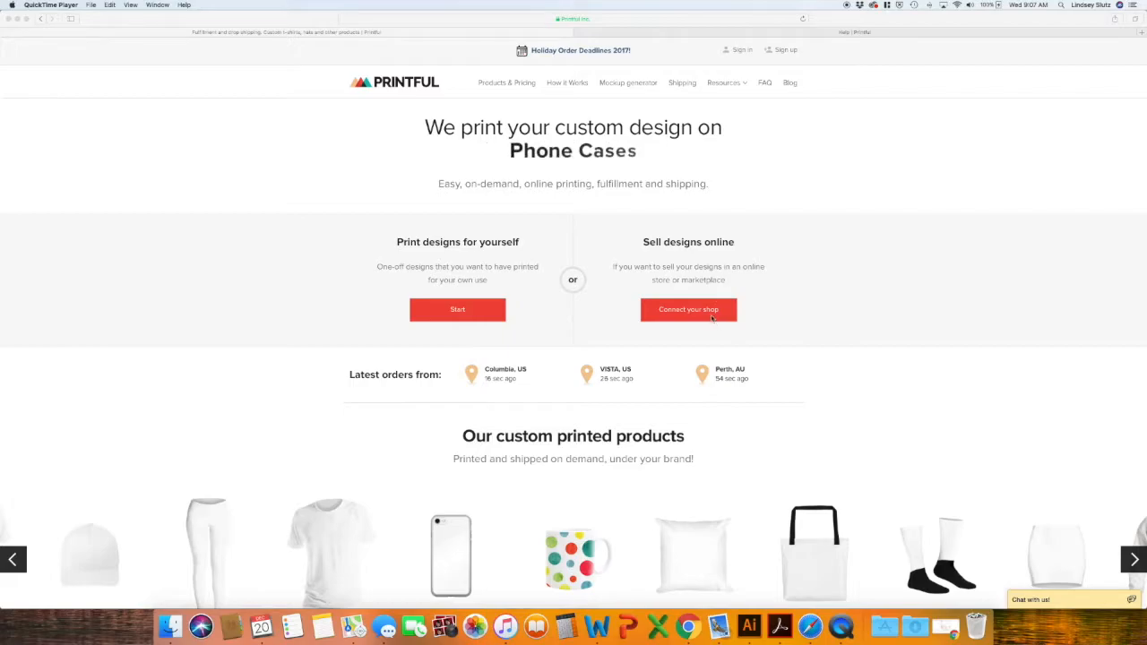
Sign up for a Printful account and open the welcome page with the store setup steps
click(774, 294)
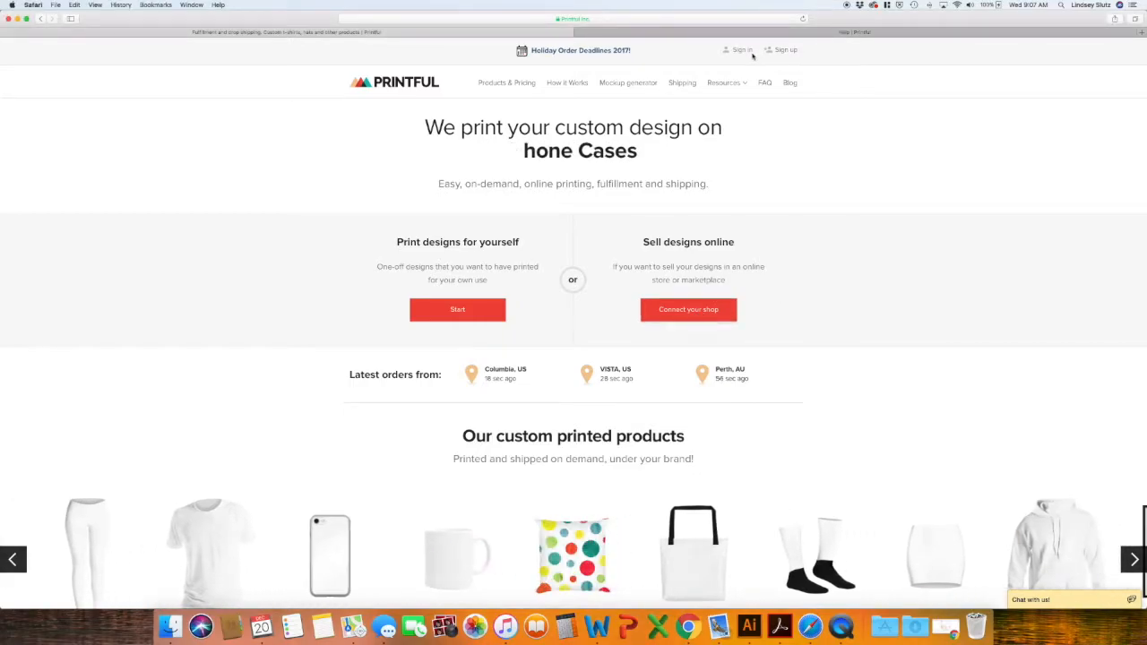
click(787, 51)
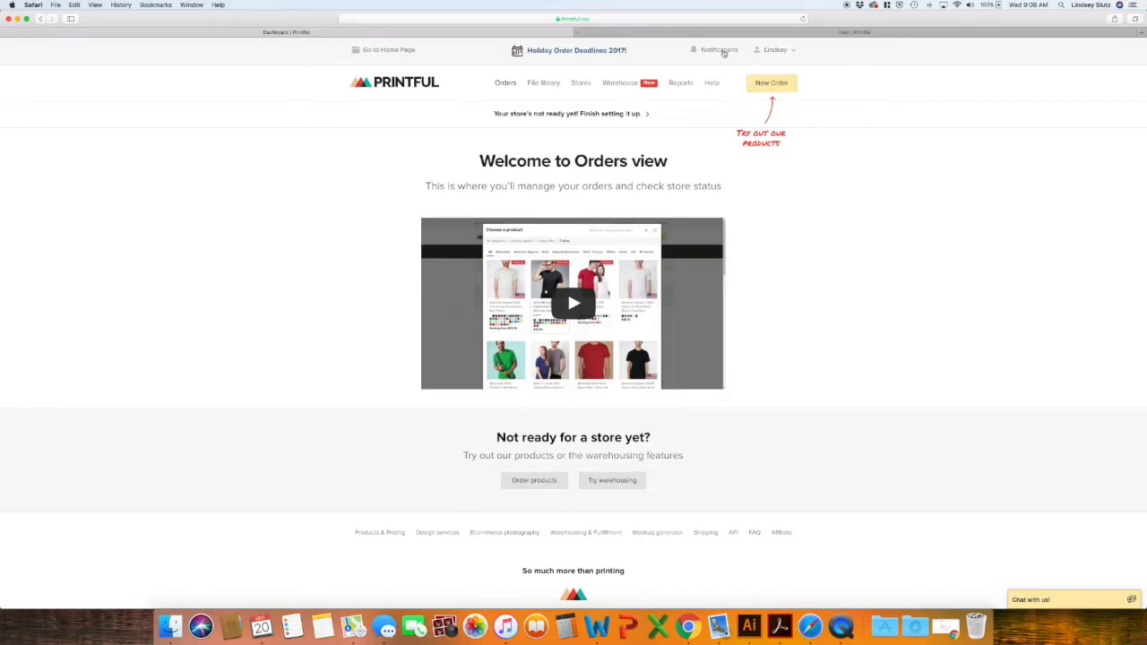
click(628, 33)
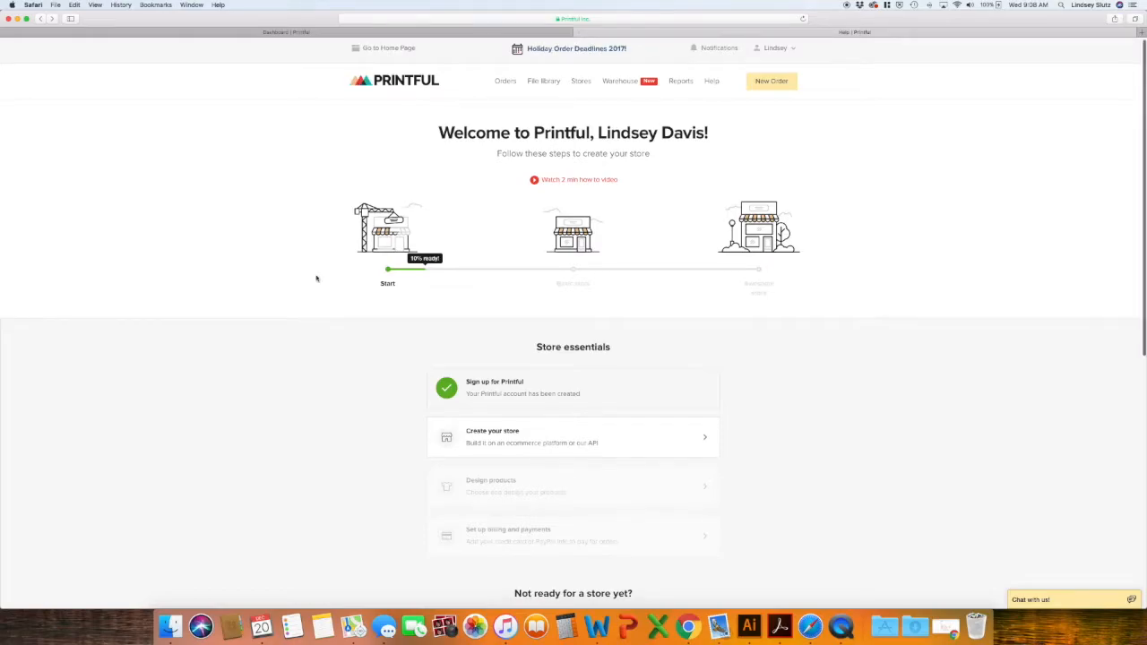
Start creating an online store and choose Etsy as the ecommerce platform to connect
scroll(317, 279, down, 1)
scroll(316, 281, down, 2)
click(520, 335)
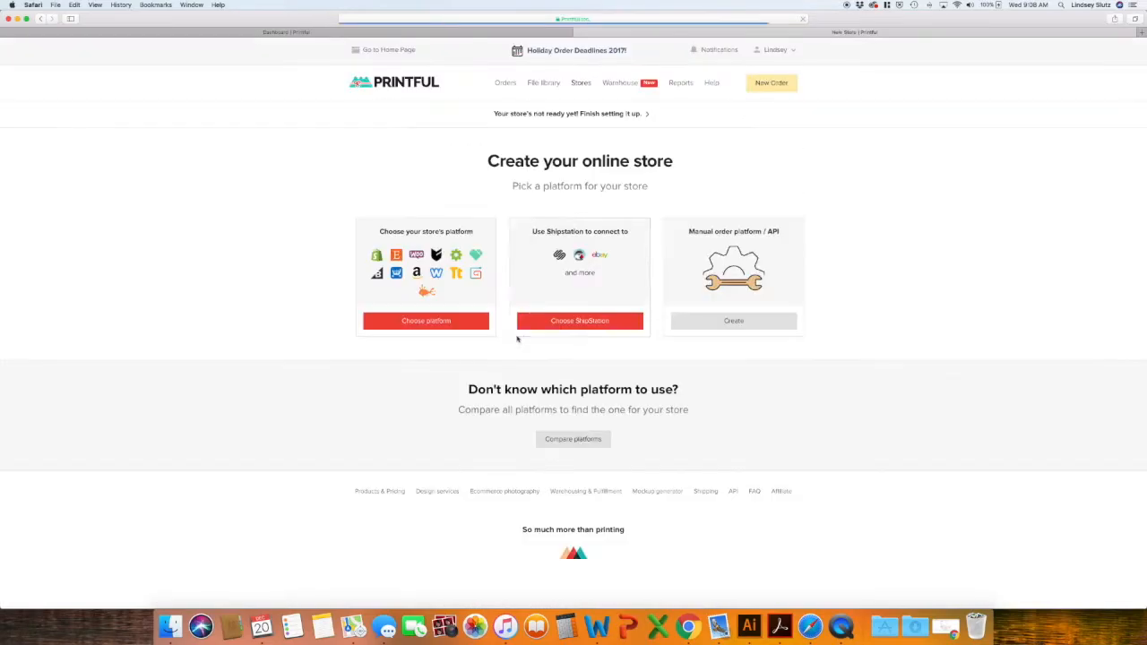
click(395, 325)
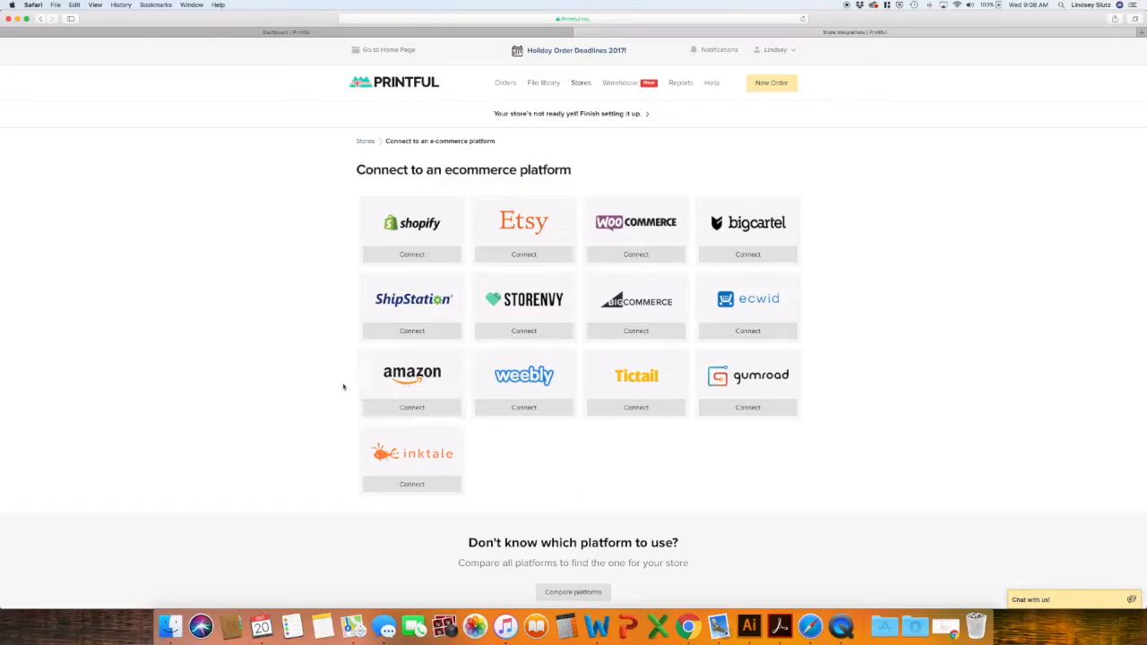
click(524, 236)
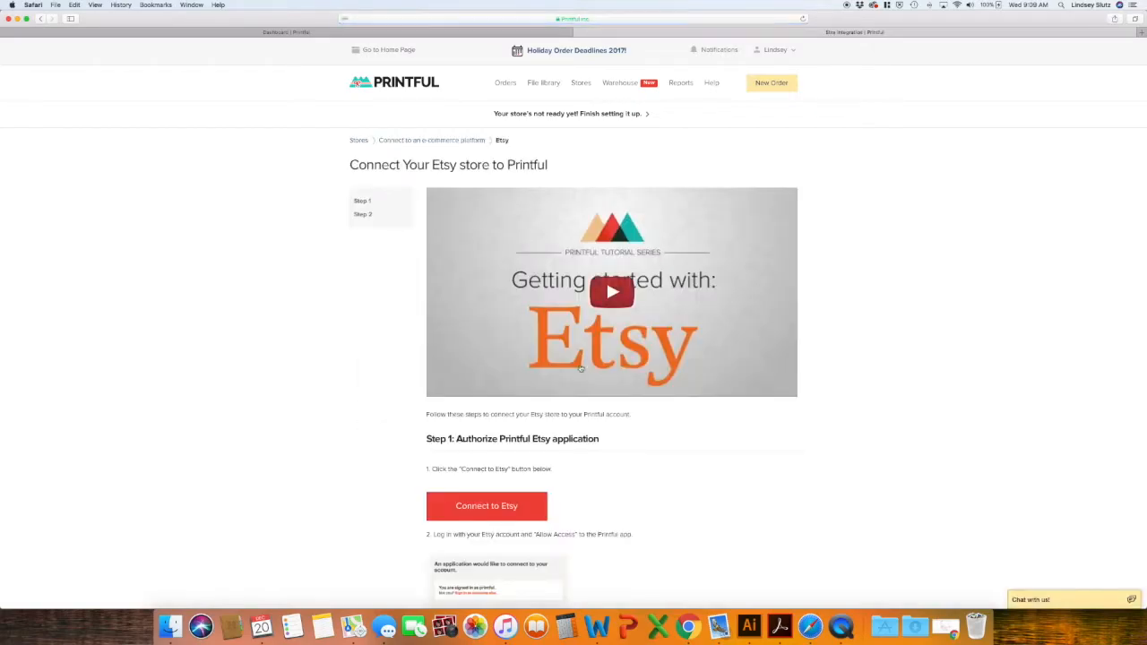
Sign in to Etsy, allow Printful access to the shop, and link it to the existing Printful account
scroll(556, 468, down, 2)
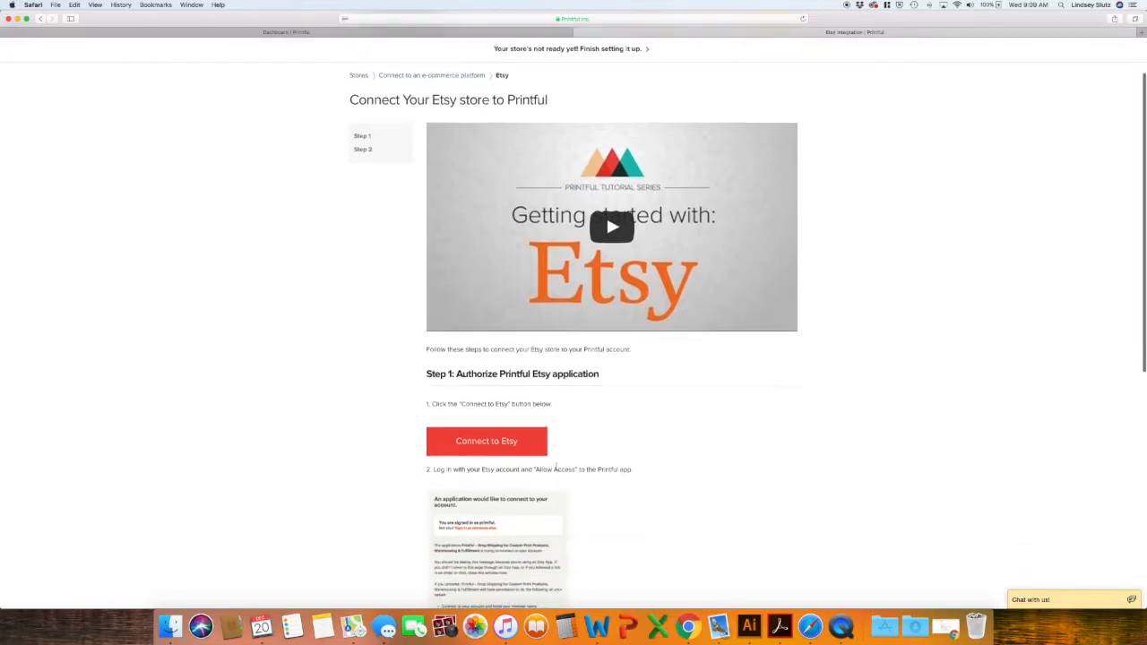
click(518, 450)
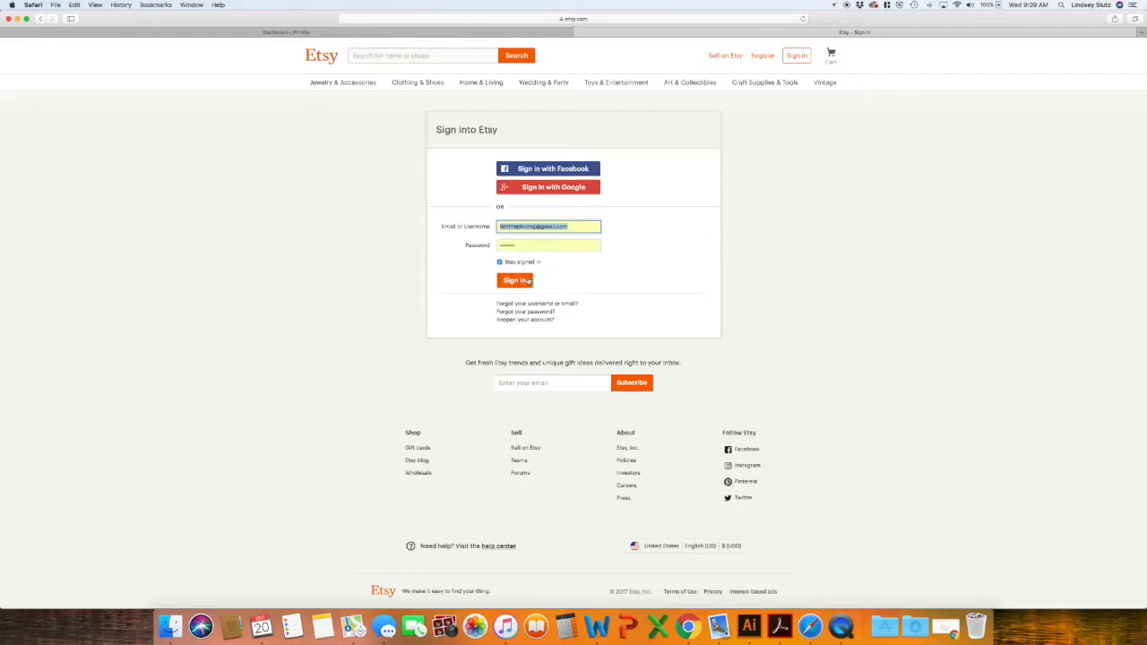
click(527, 281)
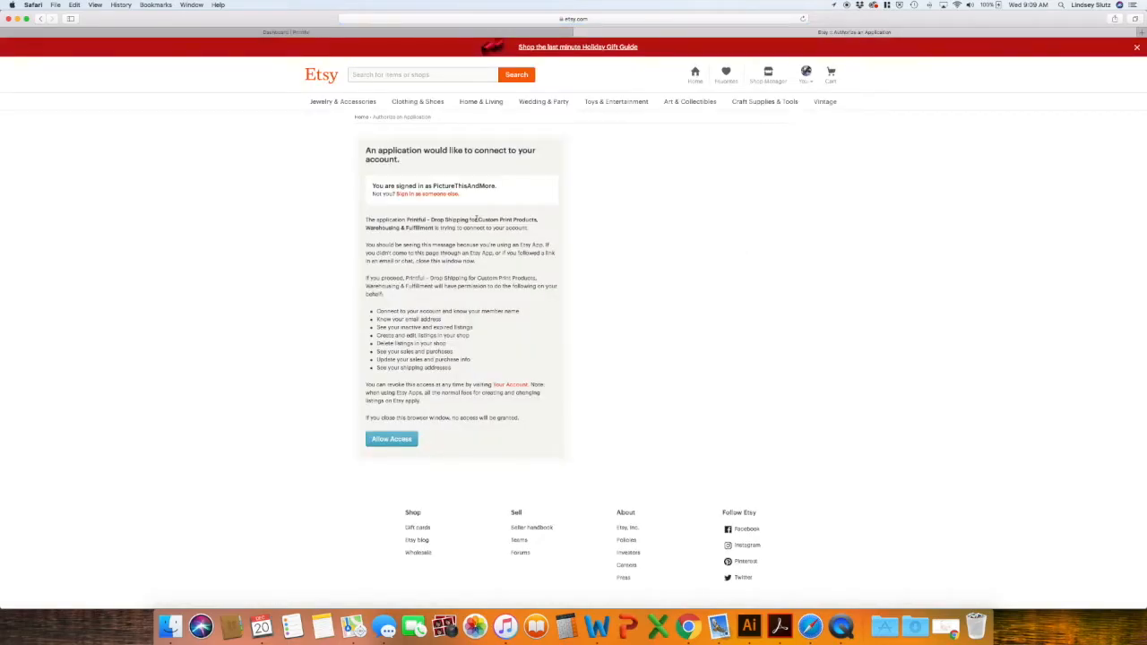
click(382, 443)
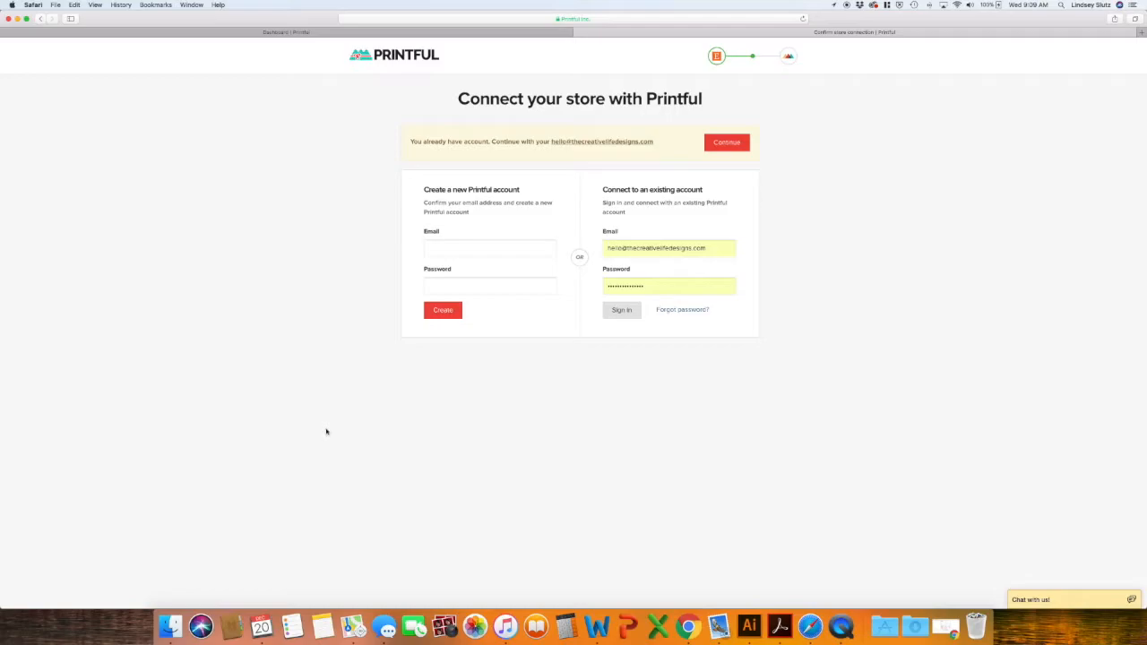
click(623, 315)
click(540, 115)
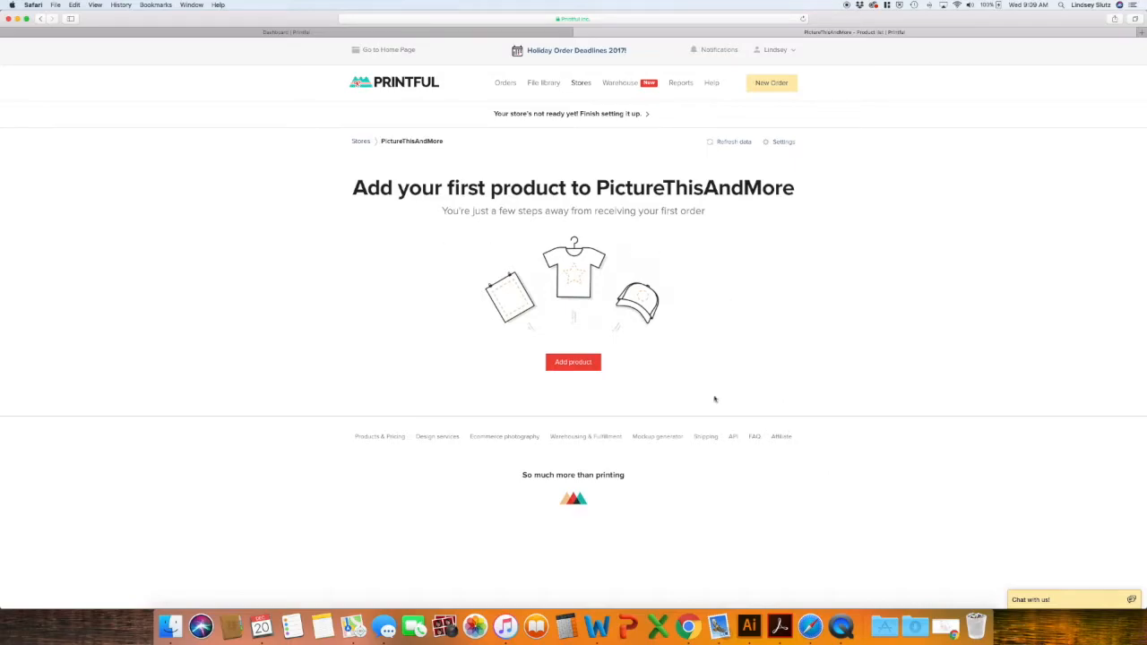
Switch to Chrome and add a Wall Art product, Enhanced Matte Paper Poster (in), to the EastCoastCharmDesign store
click(946, 626)
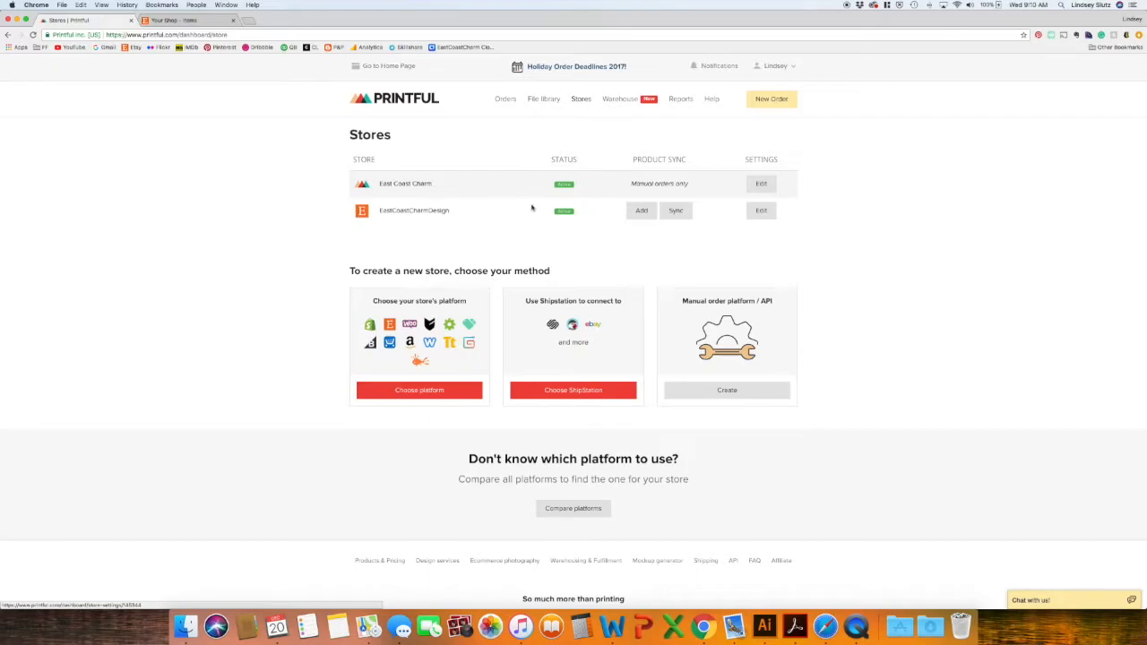
click(642, 212)
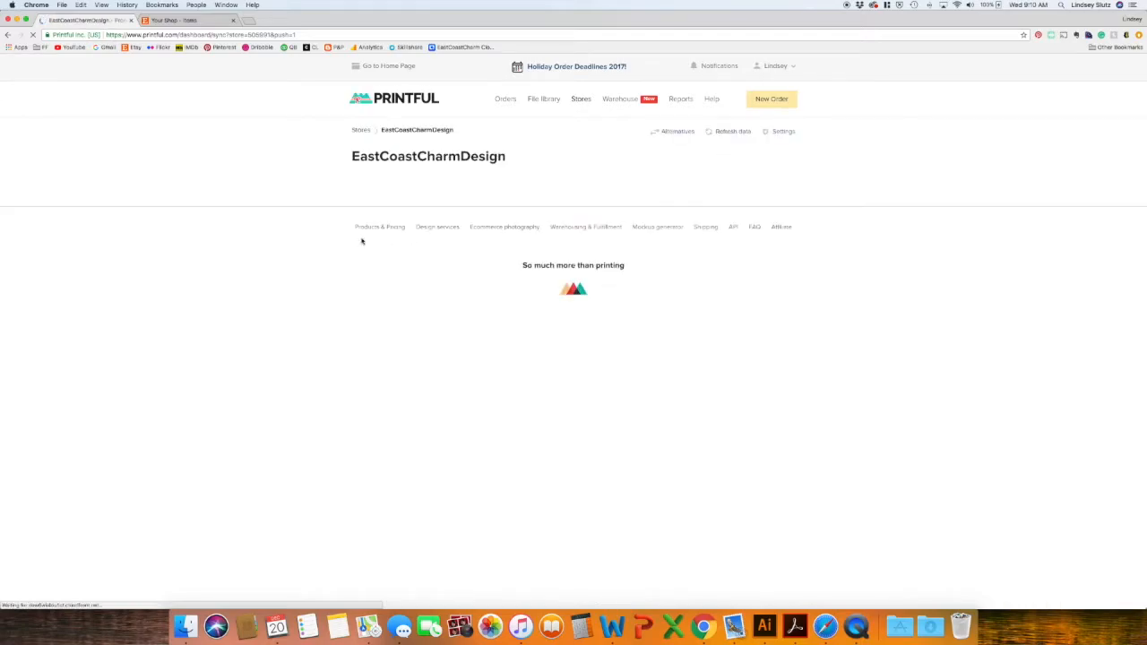
scroll(435, 265, down, 5)
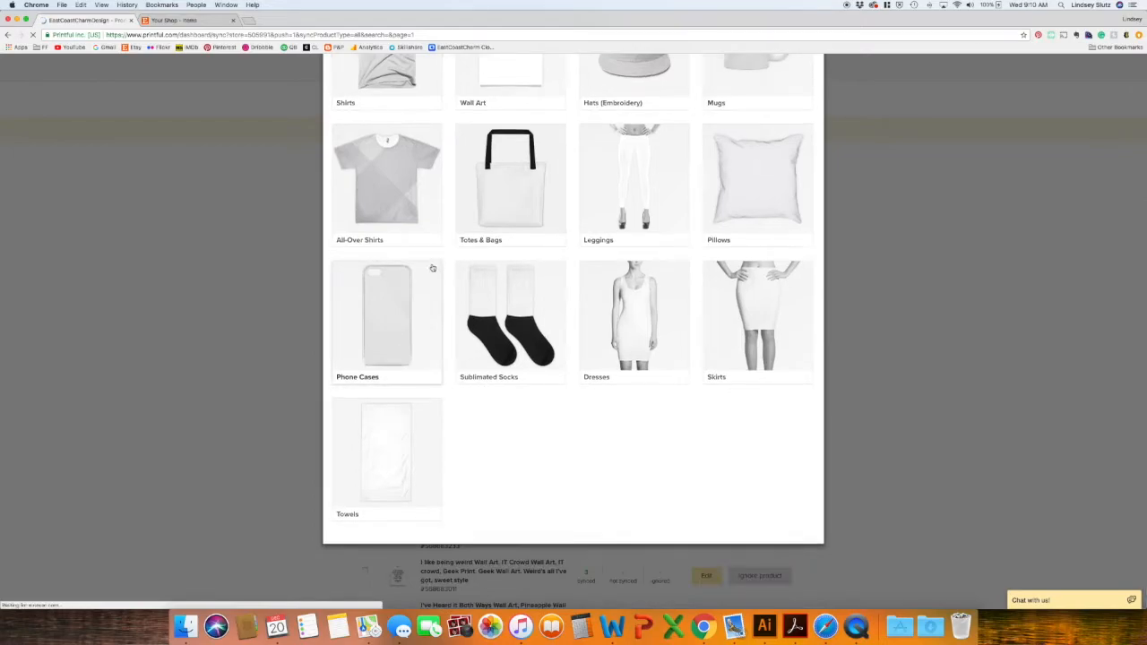
scroll(435, 267, up, 2)
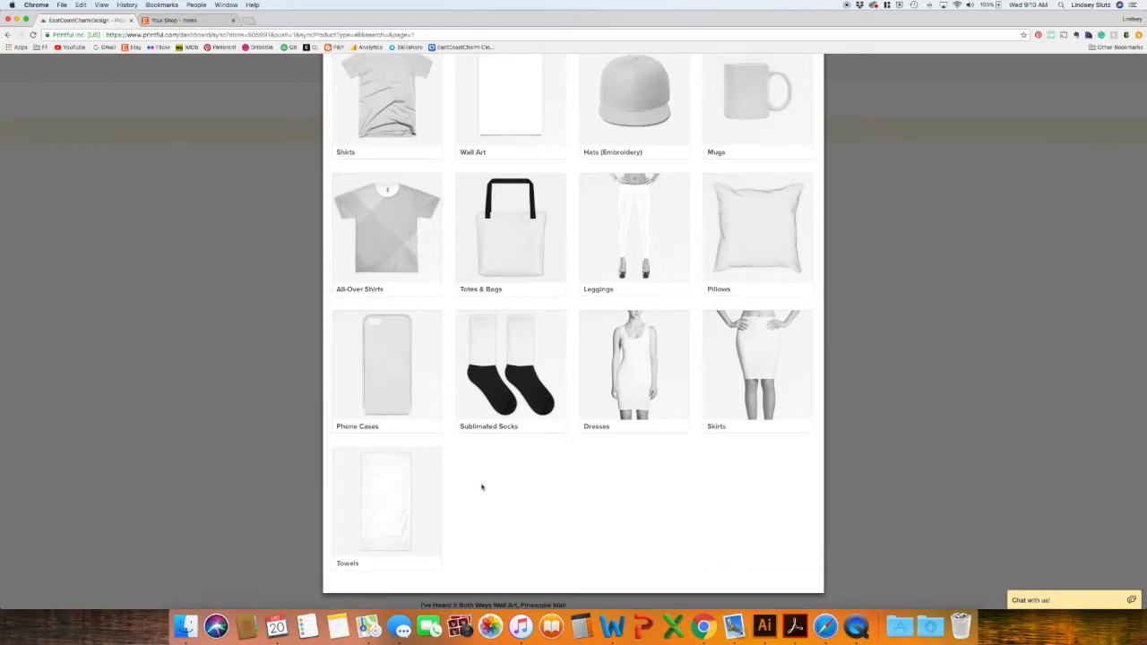
scroll(480, 485, up, 1)
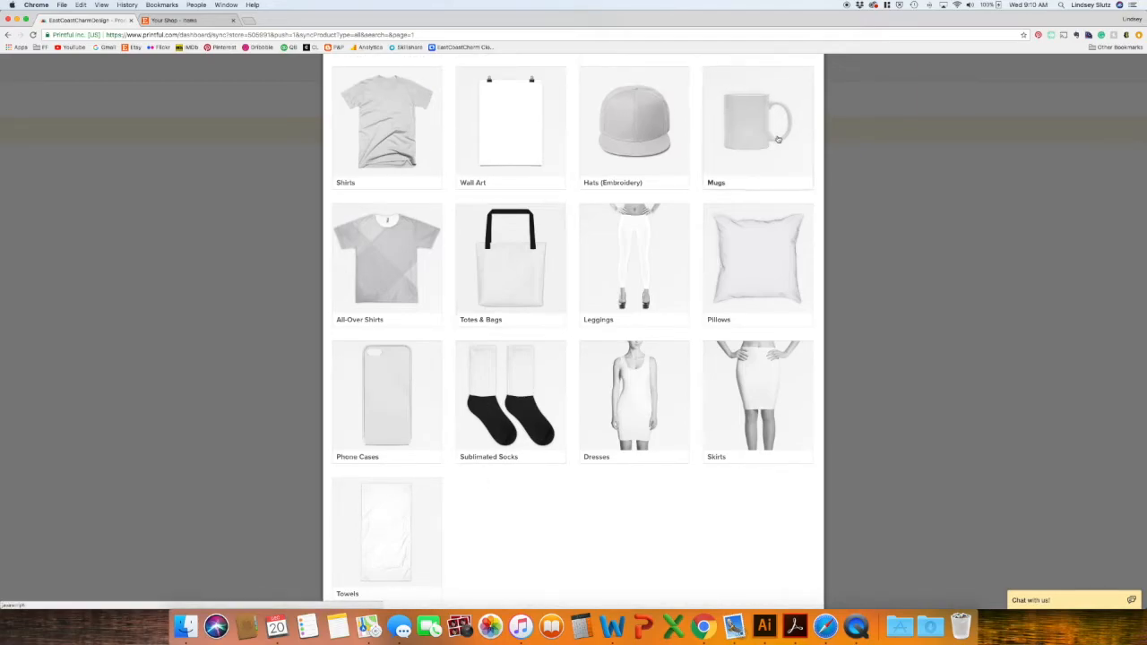
click(489, 144)
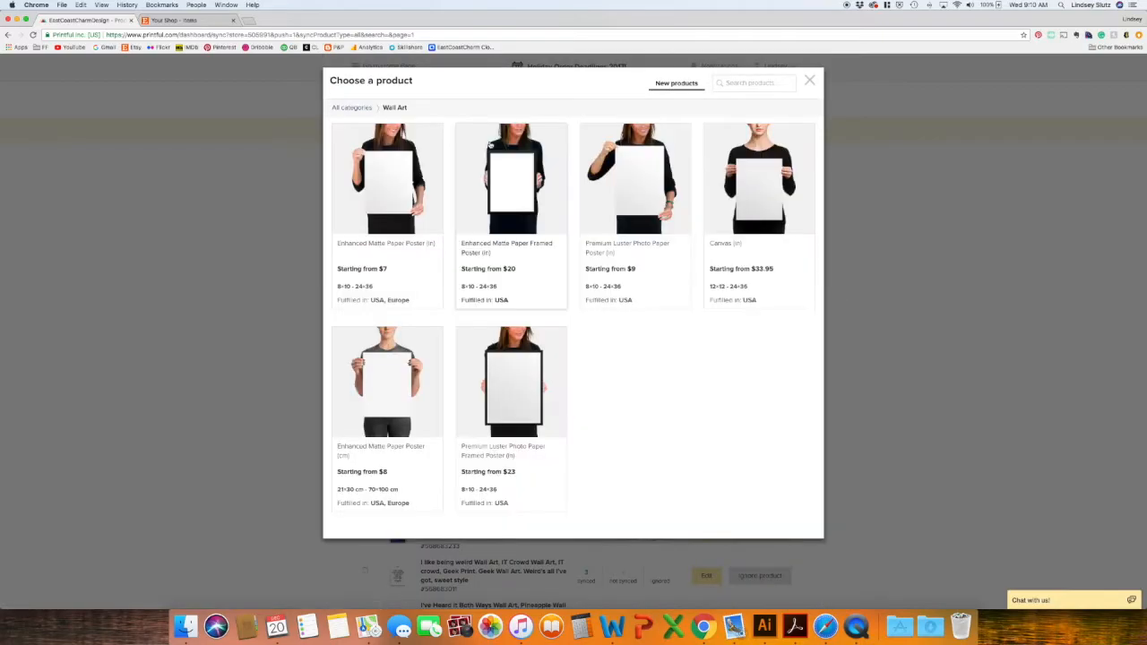
click(395, 190)
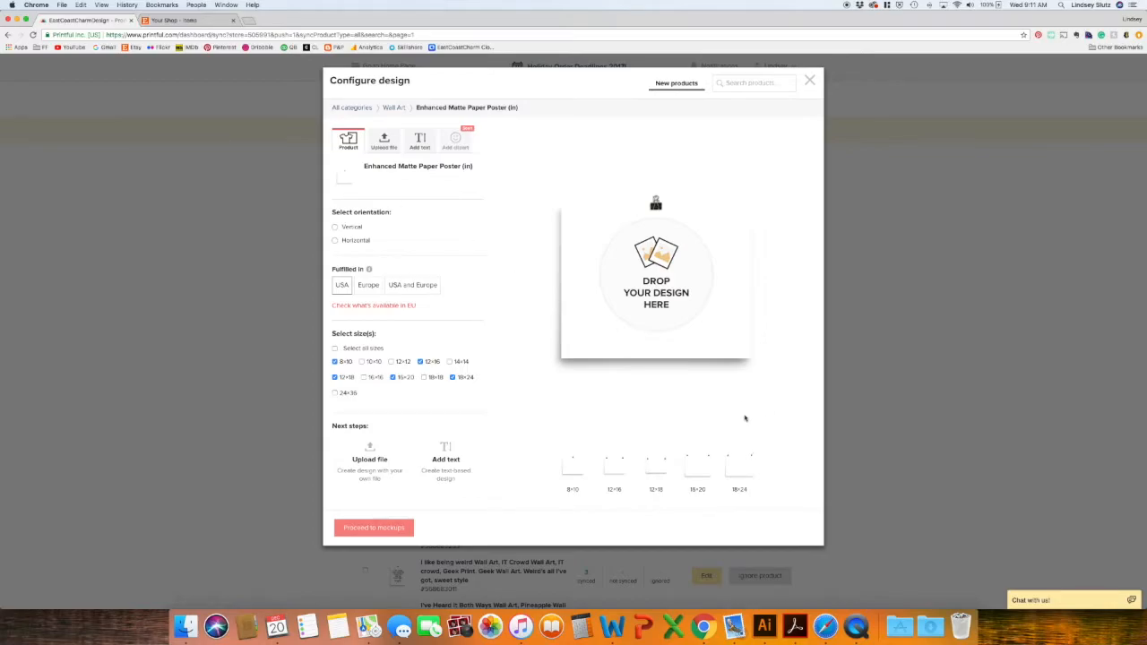
Set the poster's fulfillment region to USA and Europe and its orientation to horizontal
scroll(746, 418, down, 1)
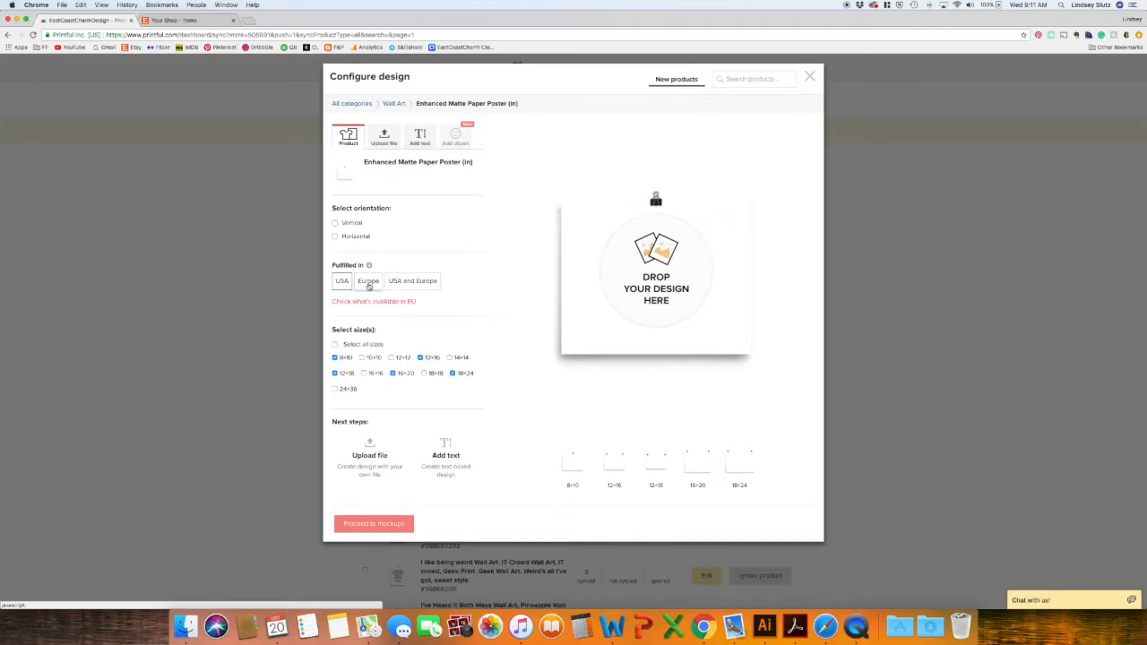
click(403, 282)
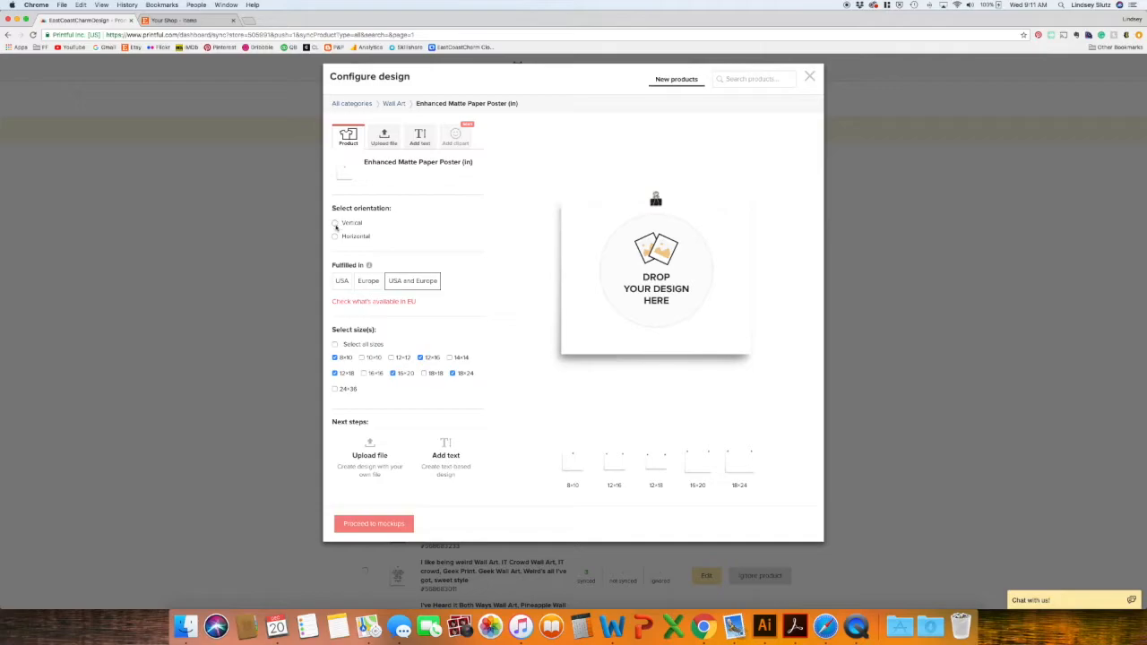
click(336, 236)
Choose the black design-4---Beach-Please.png from the East Coast Charm file library as the poster's design
click(389, 143)
click(432, 262)
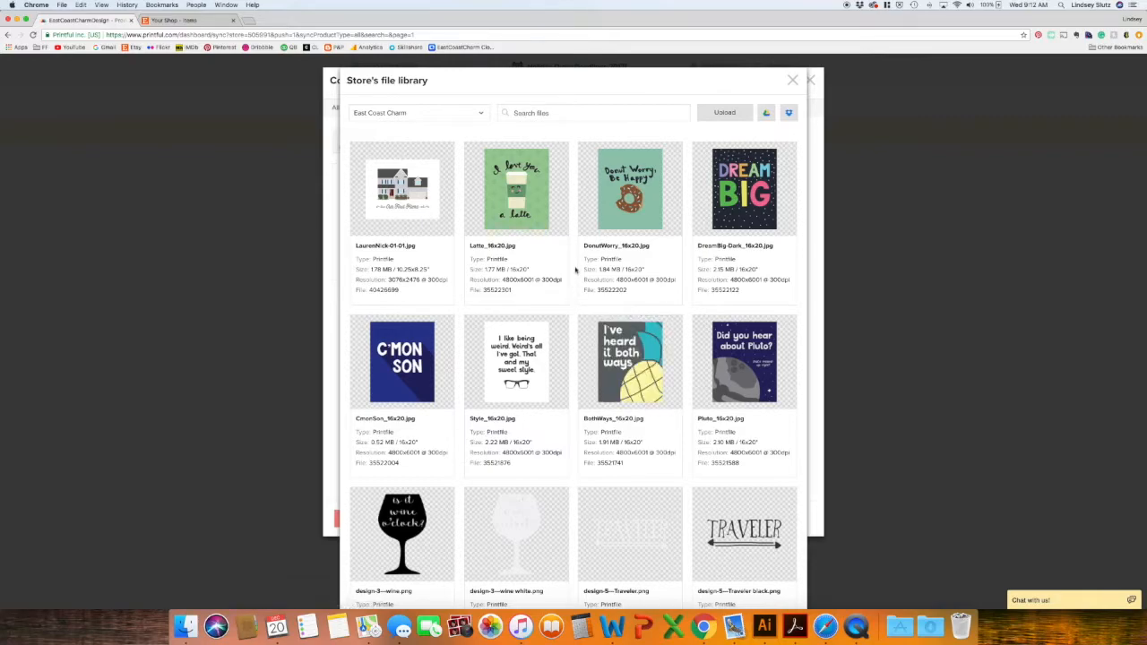
scroll(576, 271, down, 2)
scroll(575, 271, up, 1)
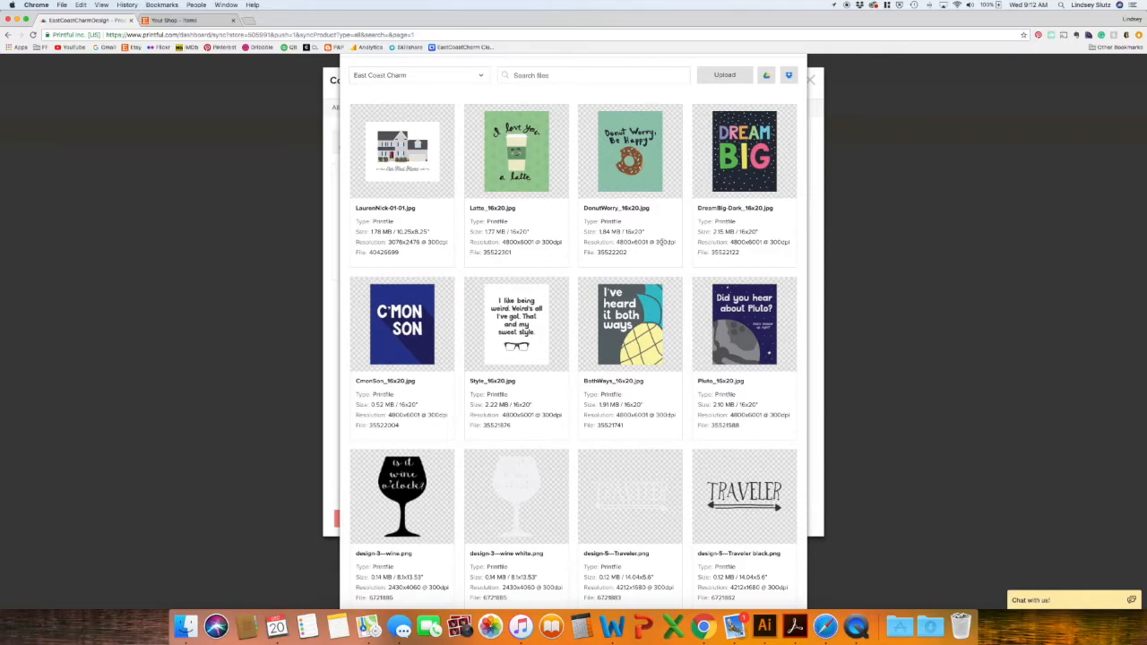
mouse_move(430, 197)
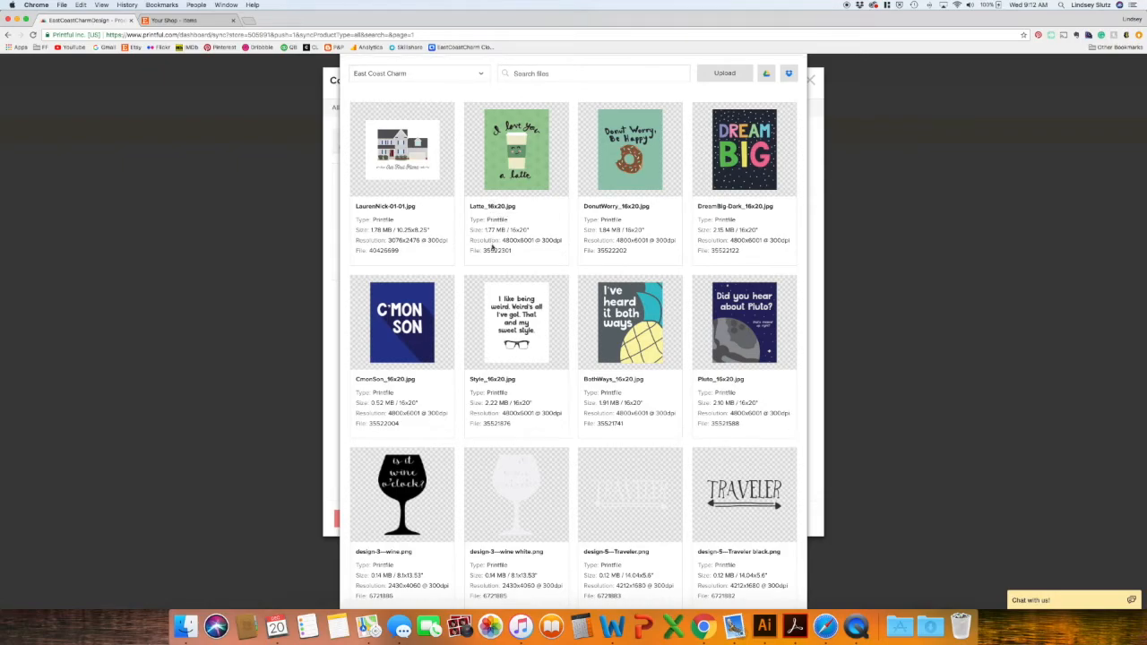
scroll(494, 248, down, 5)
mouse_move(376, 274)
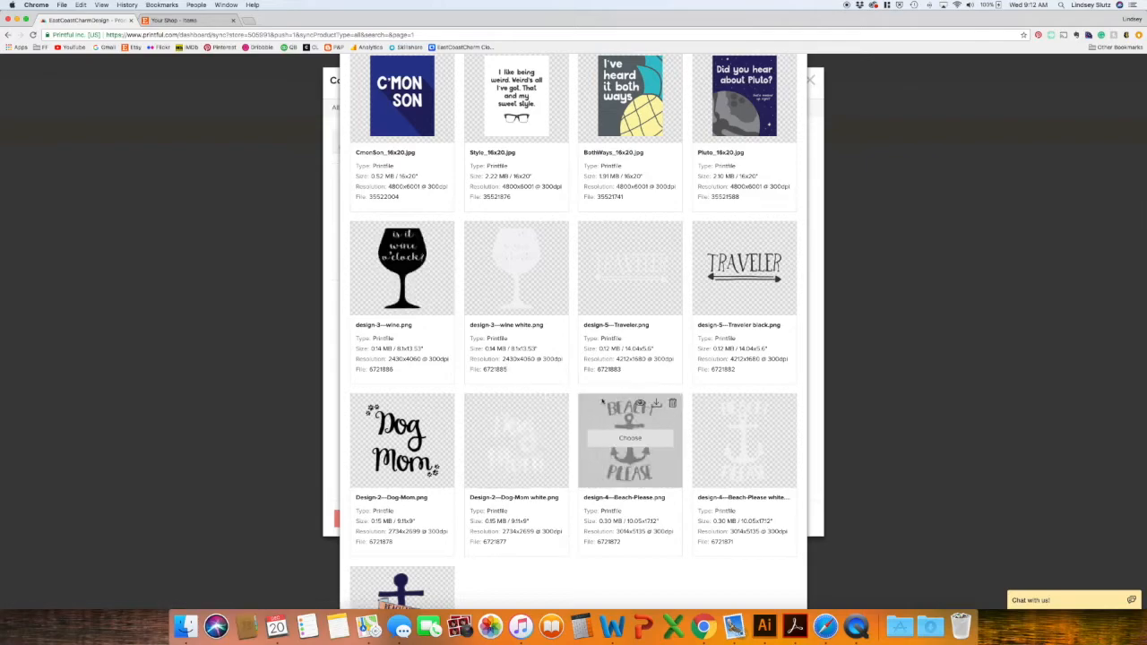
mouse_move(760, 255)
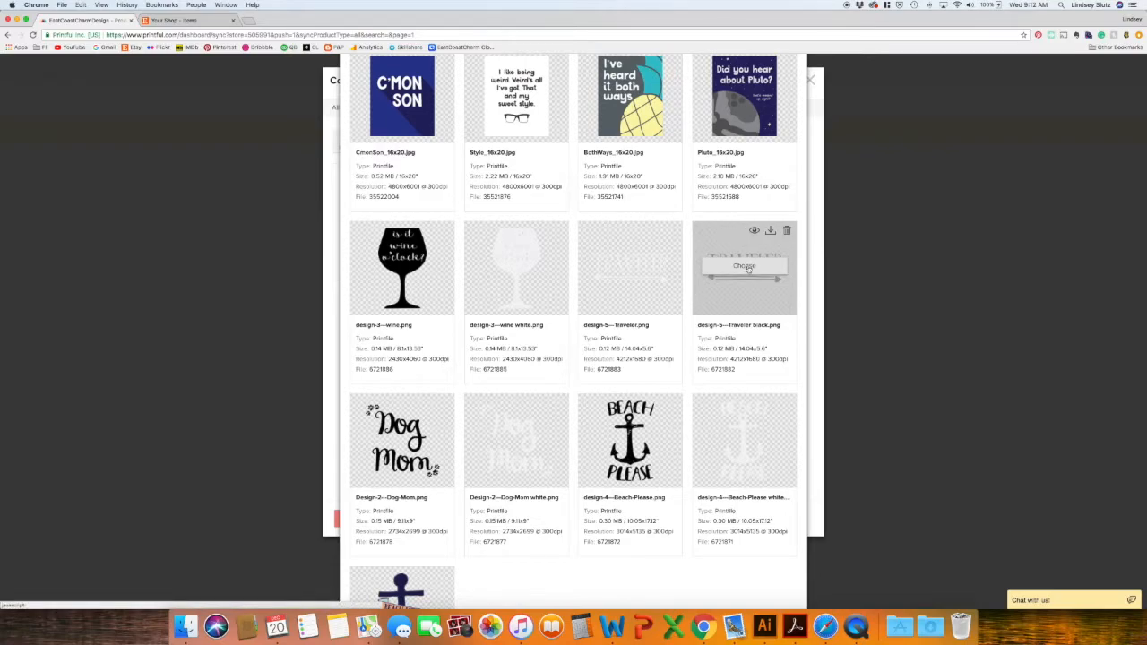
mouse_move(636, 443)
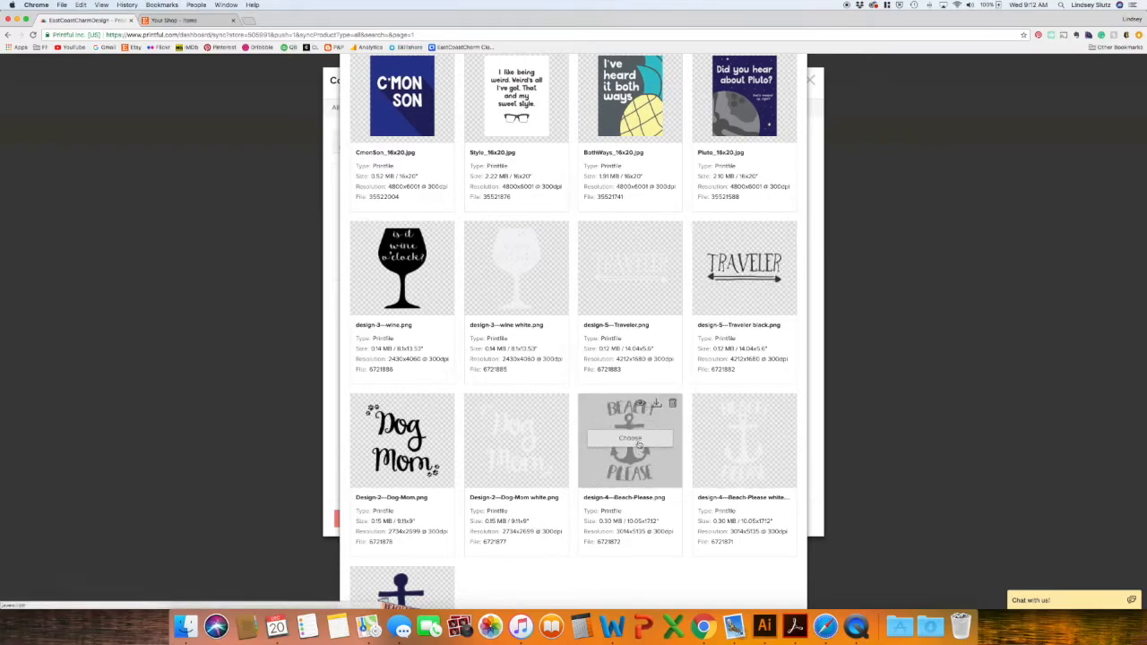
click(637, 443)
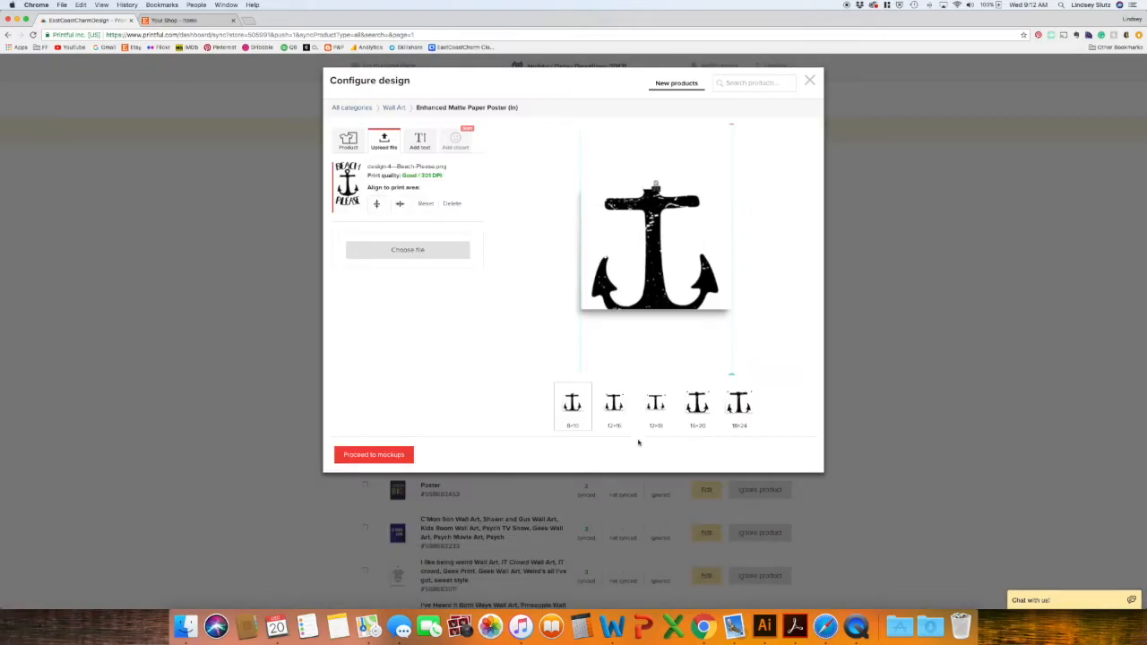
Change the poster orientation to vertical and shrink the Beach Please design to fit centred on the 8×10 size
click(348, 141)
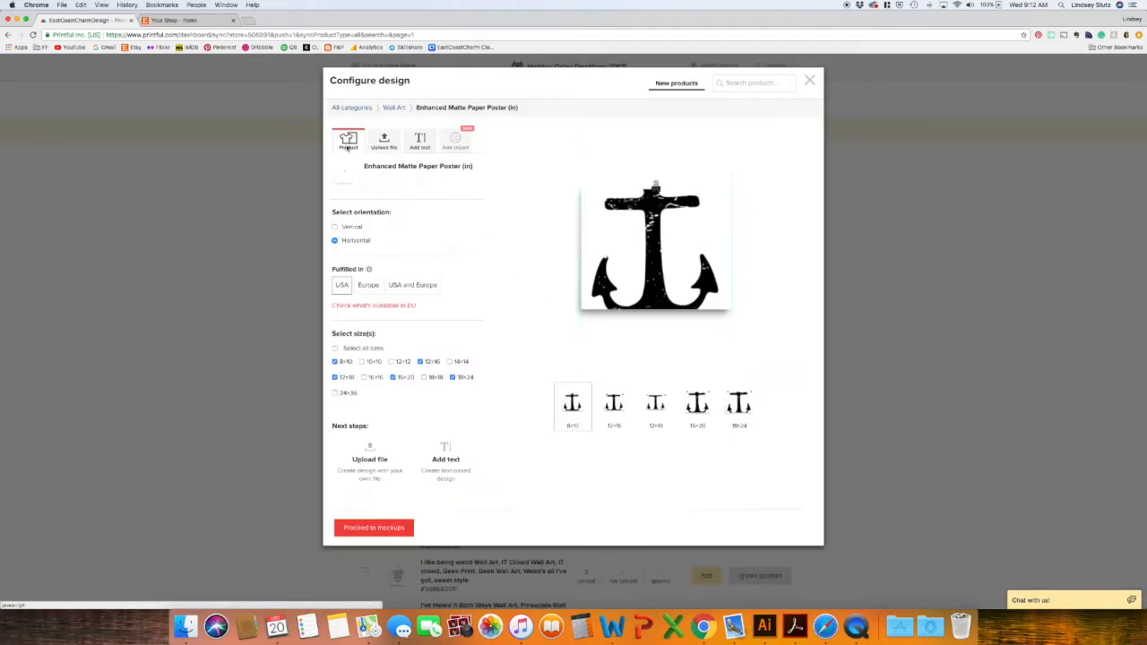
click(335, 227)
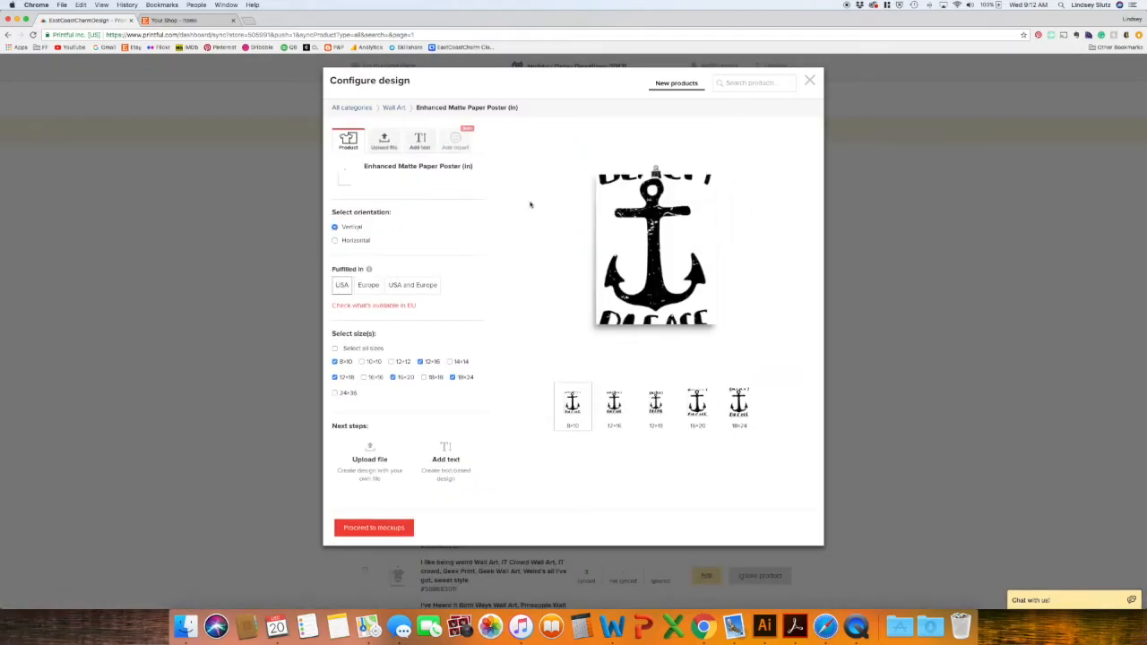
click(617, 187)
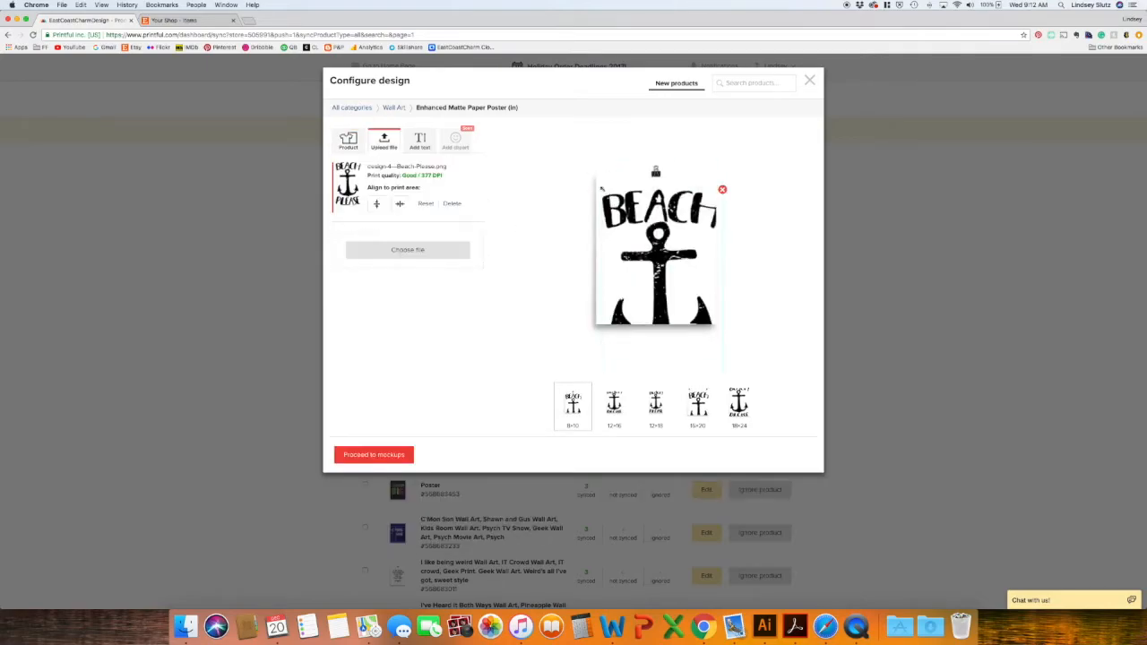
mouse_move(636, 229)
mouse_down()
mouse_move(662, 222)
mouse_move(641, 227)
mouse_up()
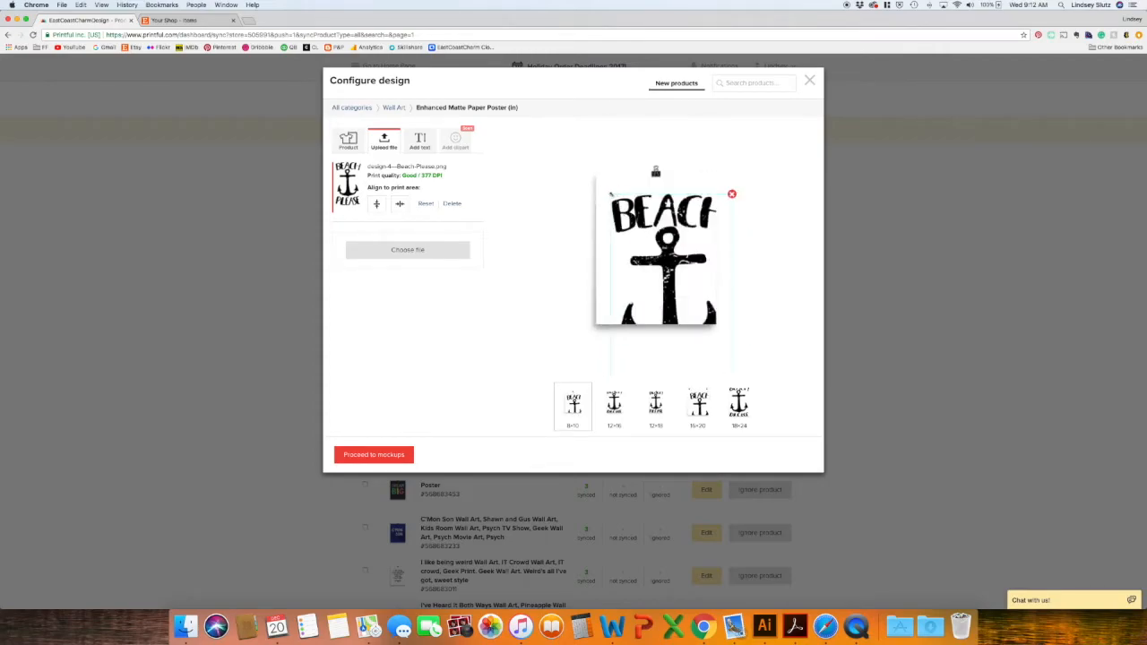
drag(609, 193, 658, 212)
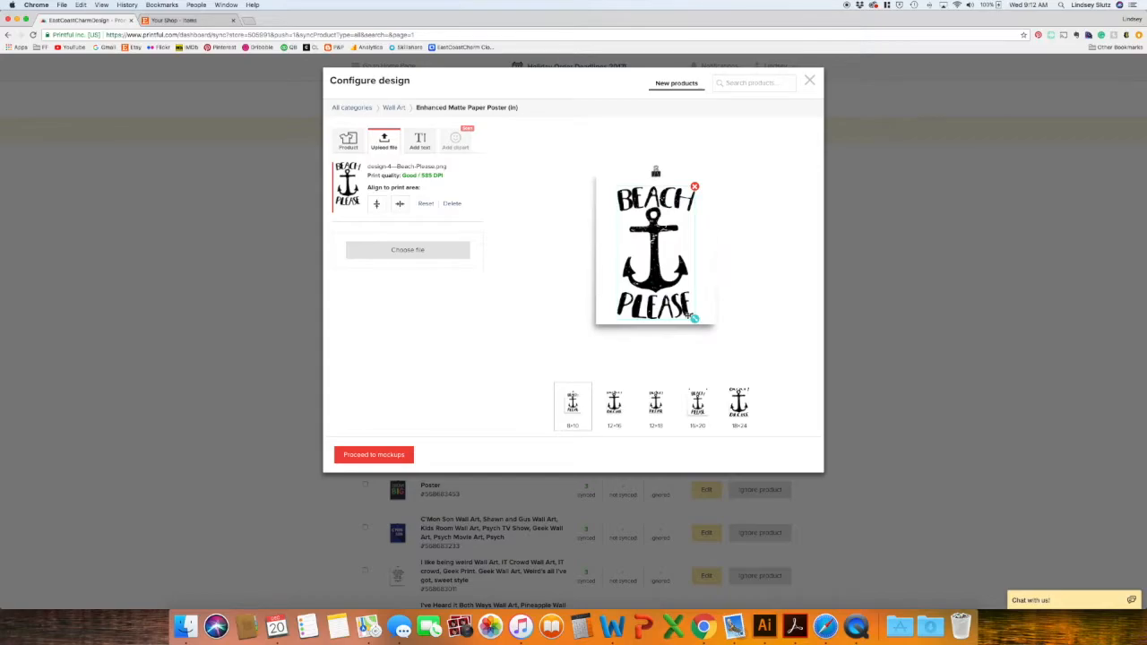
drag(691, 317, 688, 309)
drag(655, 258, 663, 260)
click(377, 204)
click(400, 204)
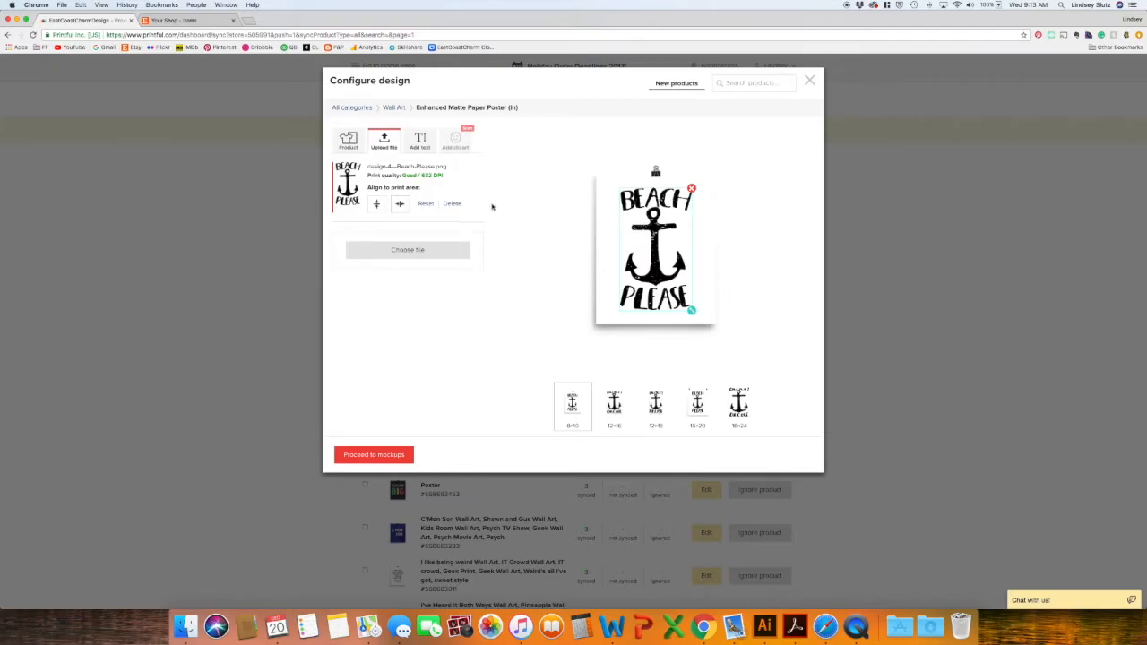
Shrink the design to fit within the 12×16 poster size and centre it horizontally and vertically
mouse_move(625, 392)
click(615, 405)
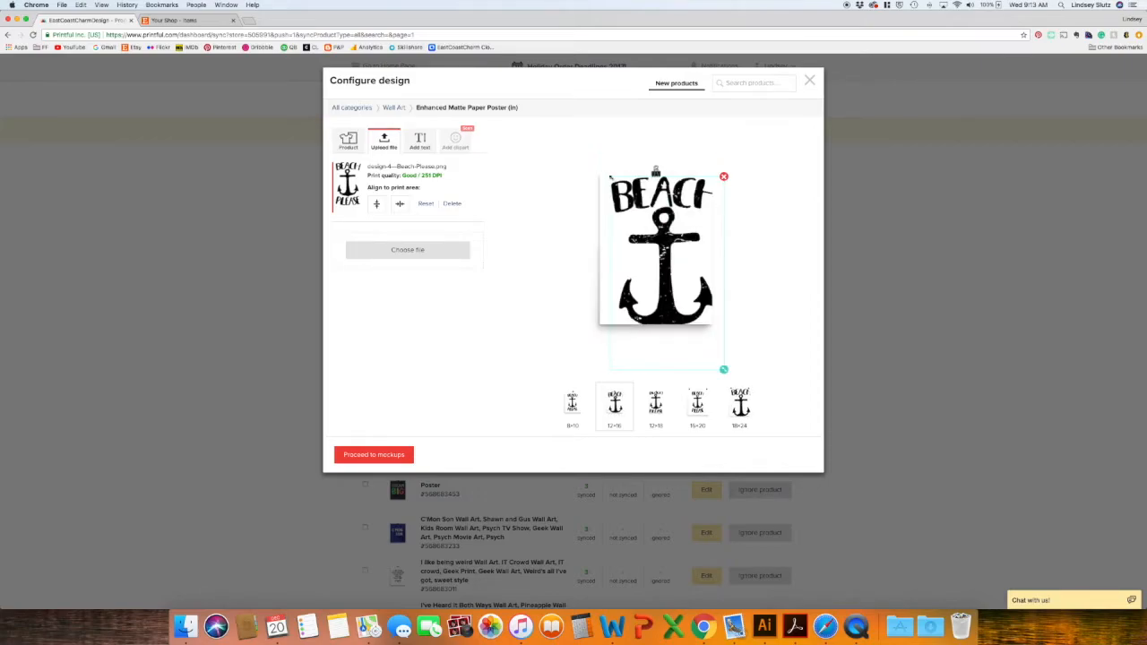
drag(700, 325, 681, 294)
click(400, 204)
click(377, 204)
Fit and centre the design on the 12×18 poster size, and display the 18×24 size to check its placement
click(656, 405)
drag(658, 242, 685, 281)
click(400, 204)
click(377, 204)
click(739, 406)
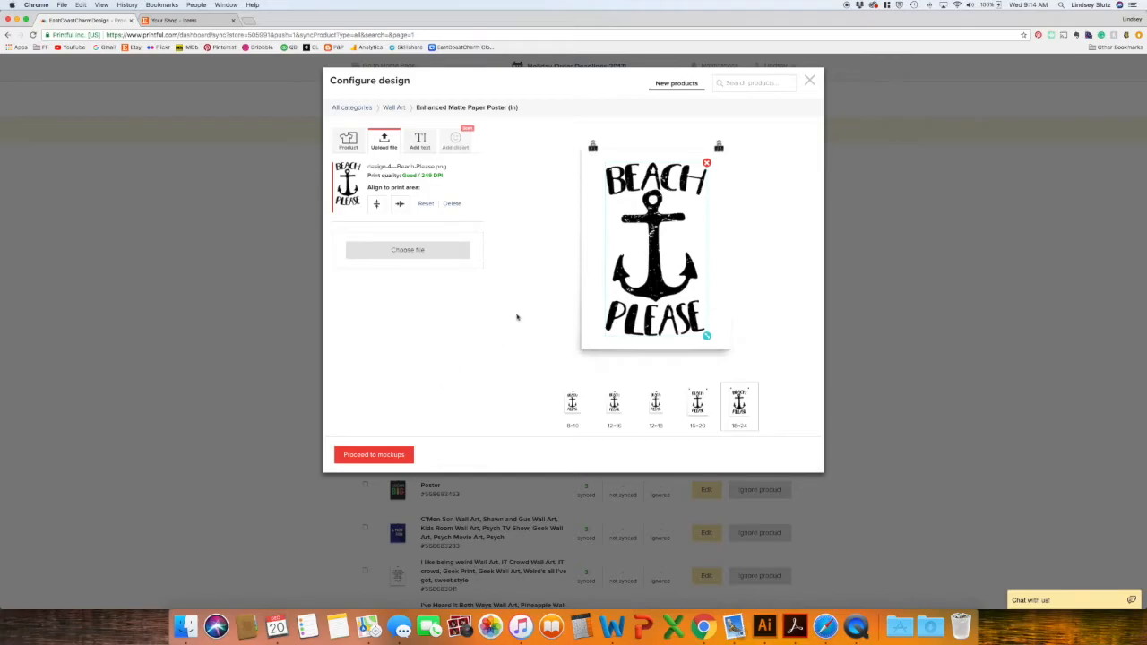
Set the first transparent mockup as the poster's main image, comparing it with the person mockup, and continue to the product description
click(376, 455)
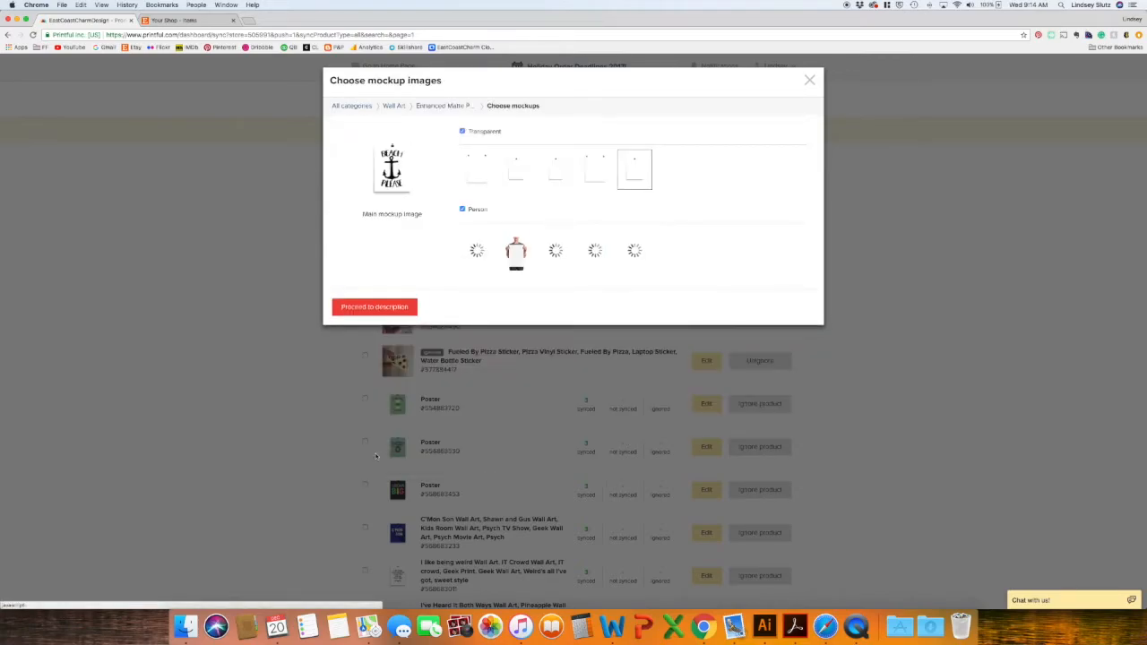
click(476, 171)
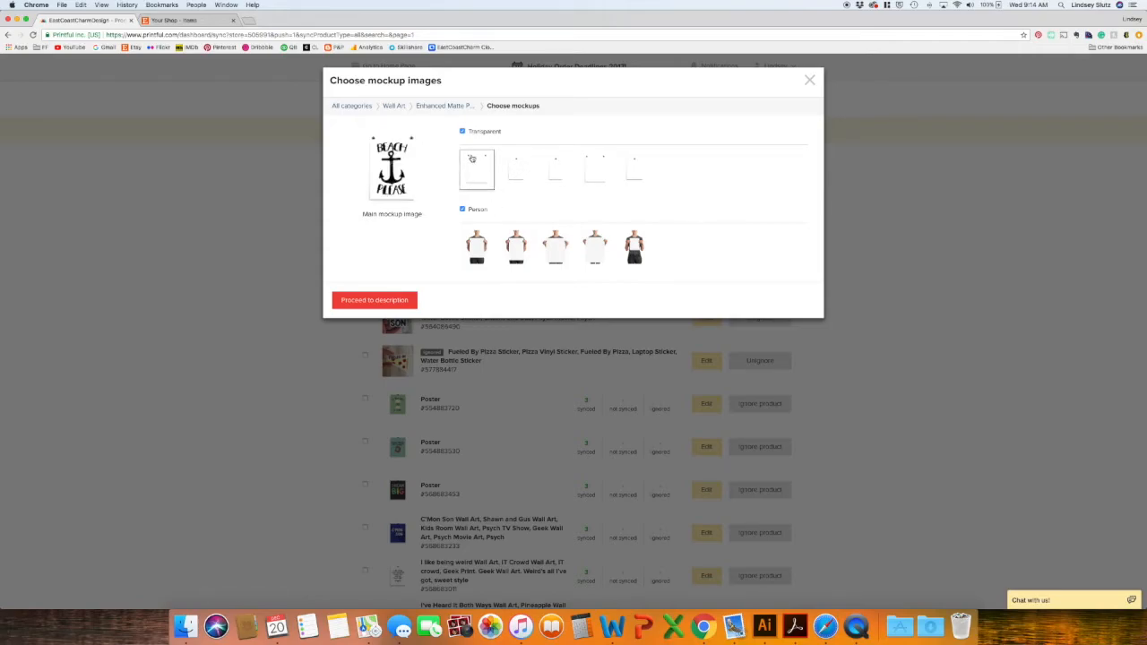
click(480, 244)
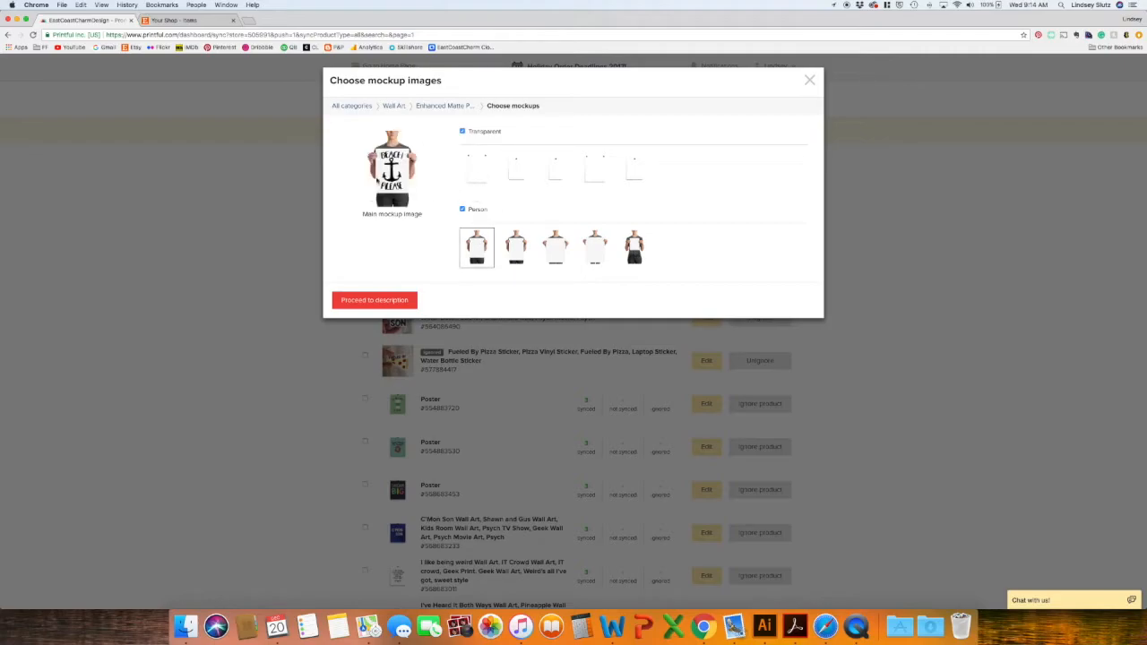
click(478, 169)
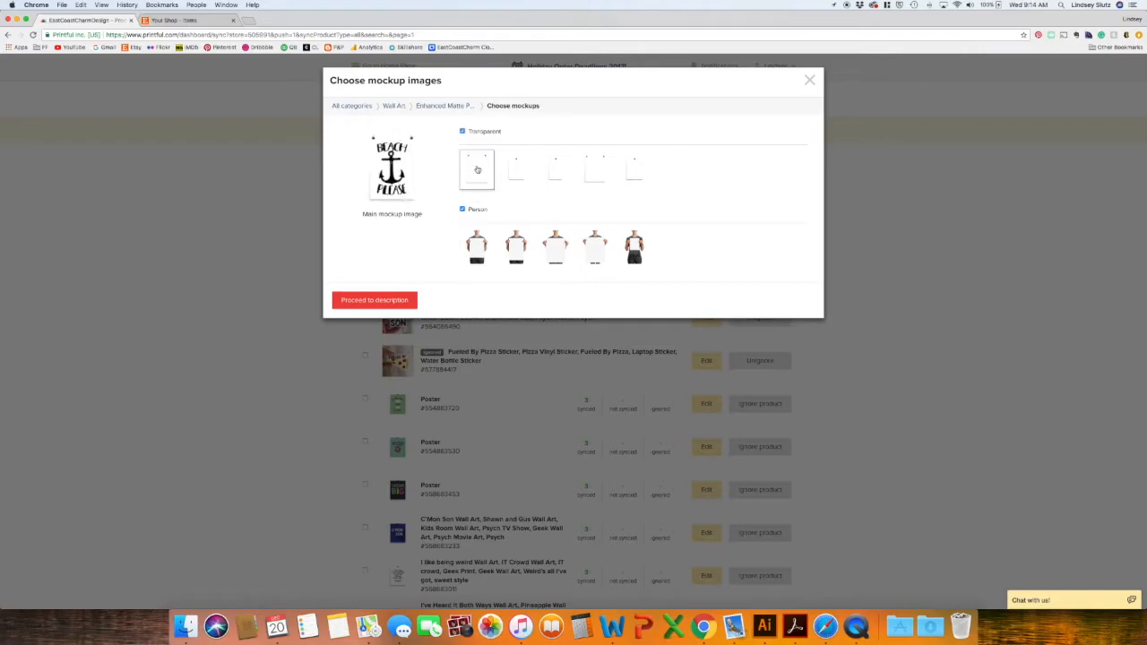
click(516, 177)
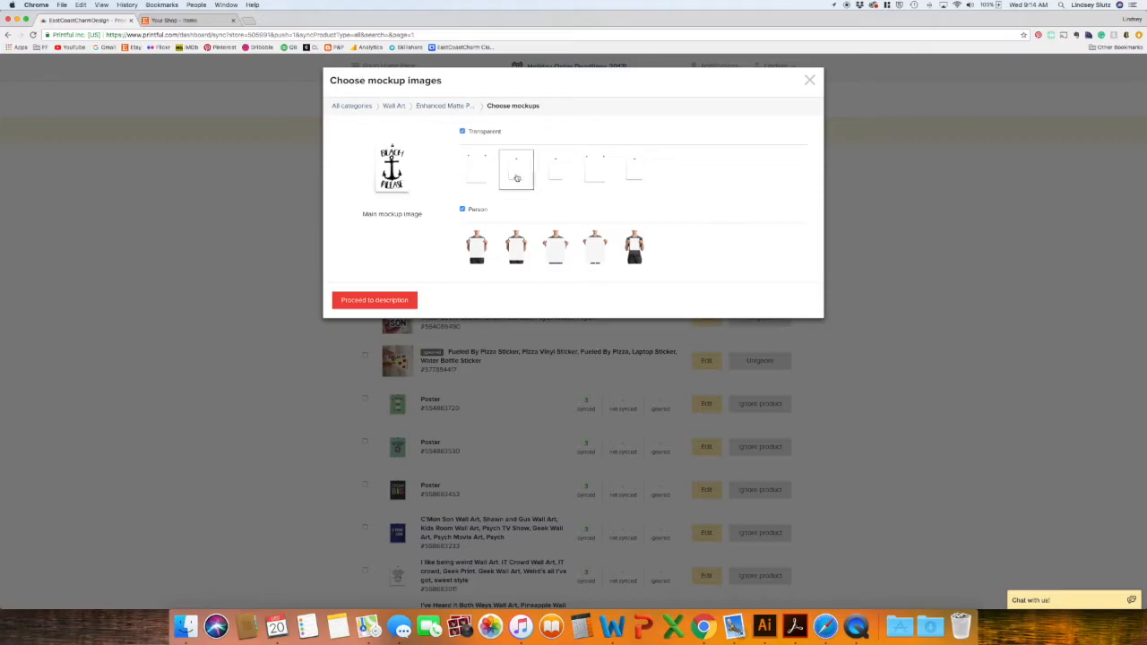
click(477, 171)
click(394, 300)
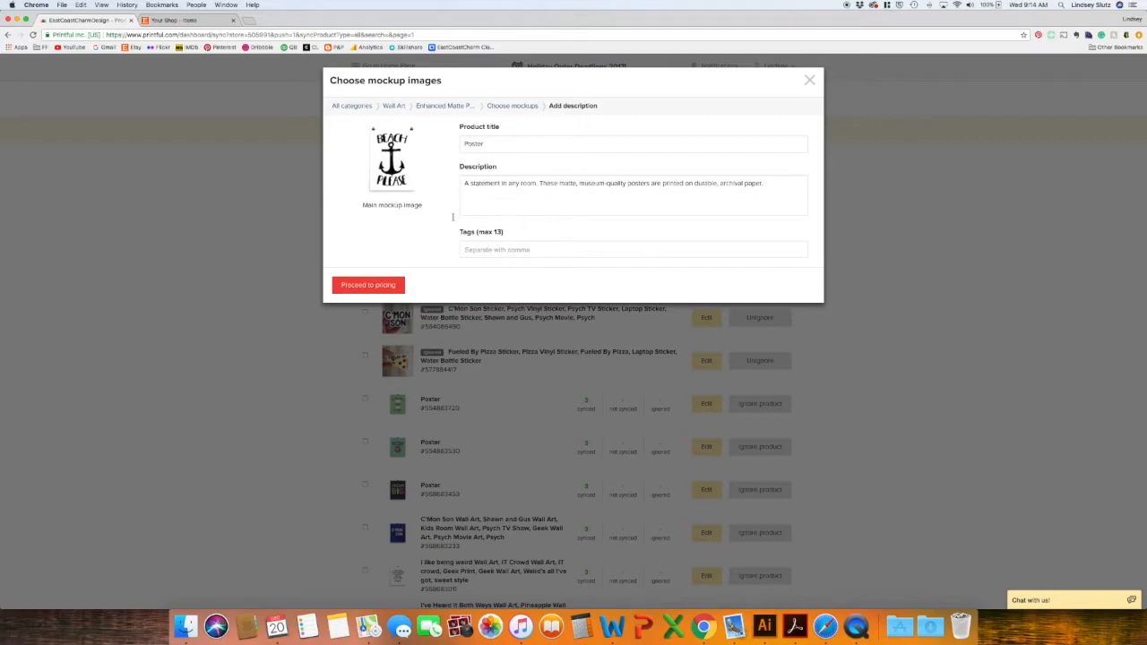
Keep the default title and description, and set the profit markup for all poster sizes to 100%
click(380, 286)
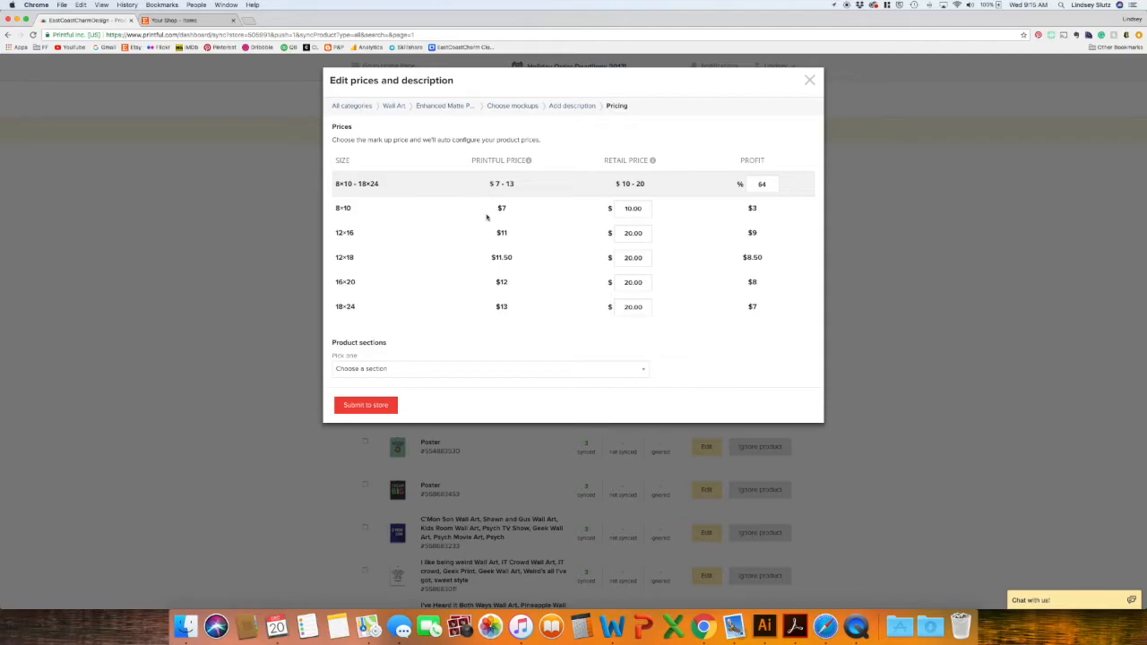
double_click(761, 184)
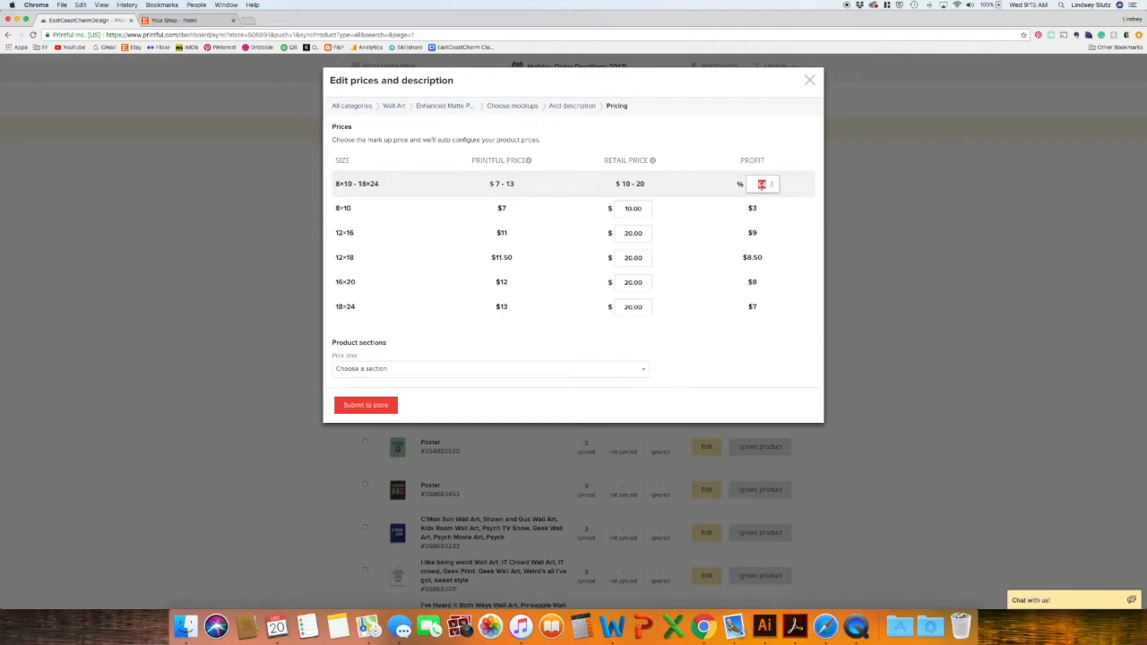
text(100)
click(541, 222)
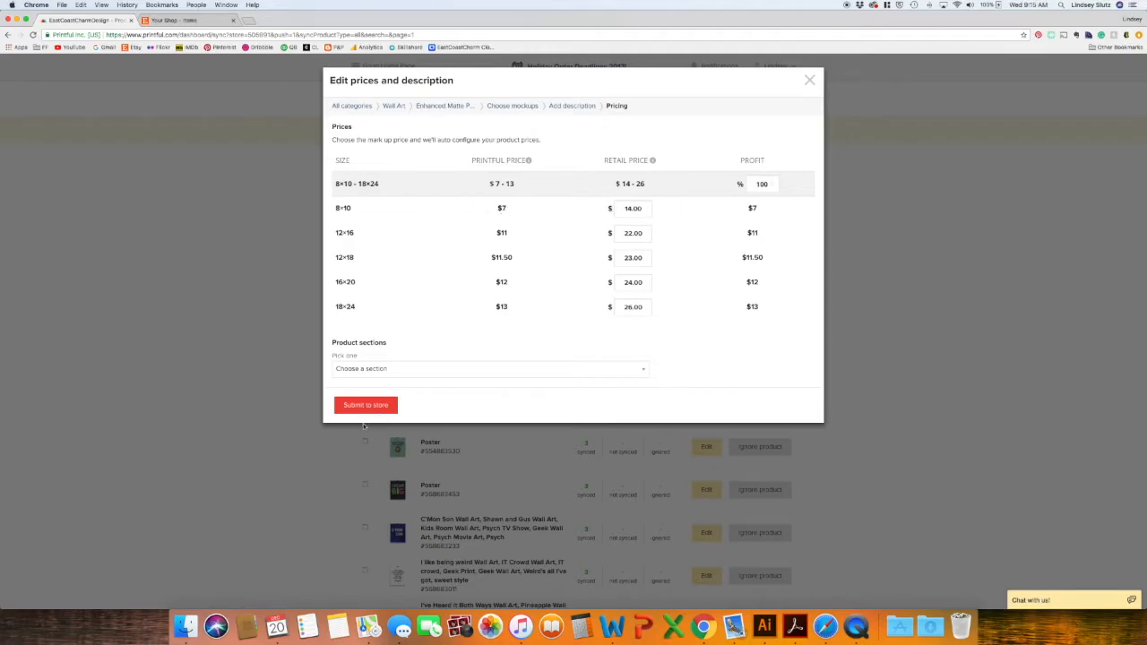
Assign the poster to the Home Wall Art section and submit it to the store
click(400, 370)
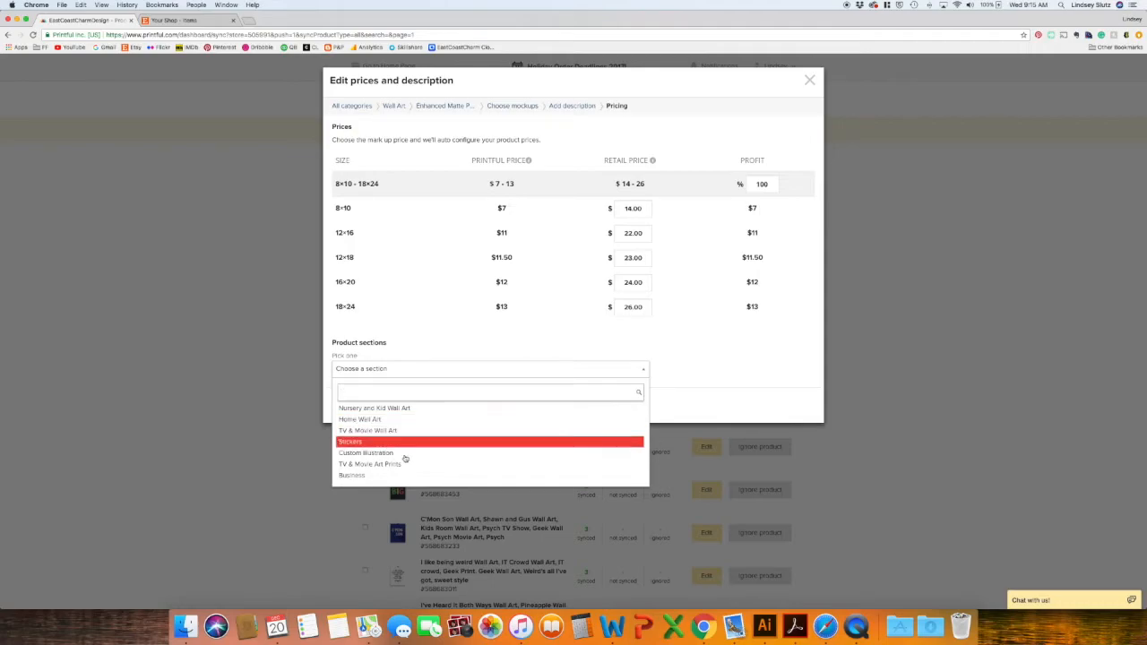
click(403, 419)
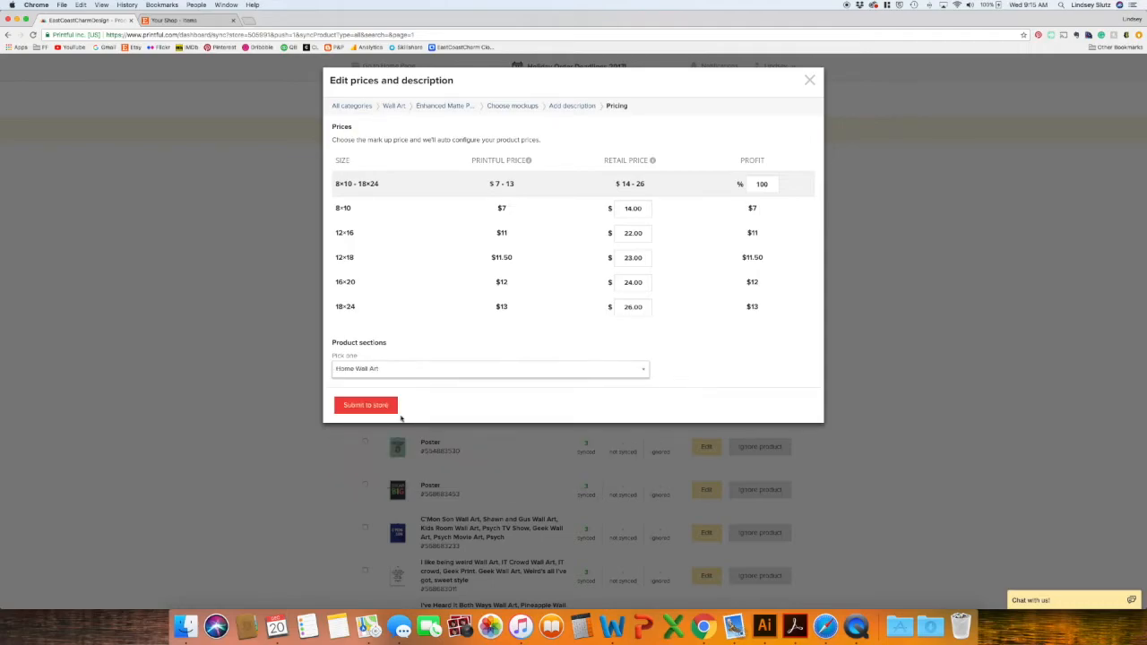
click(385, 406)
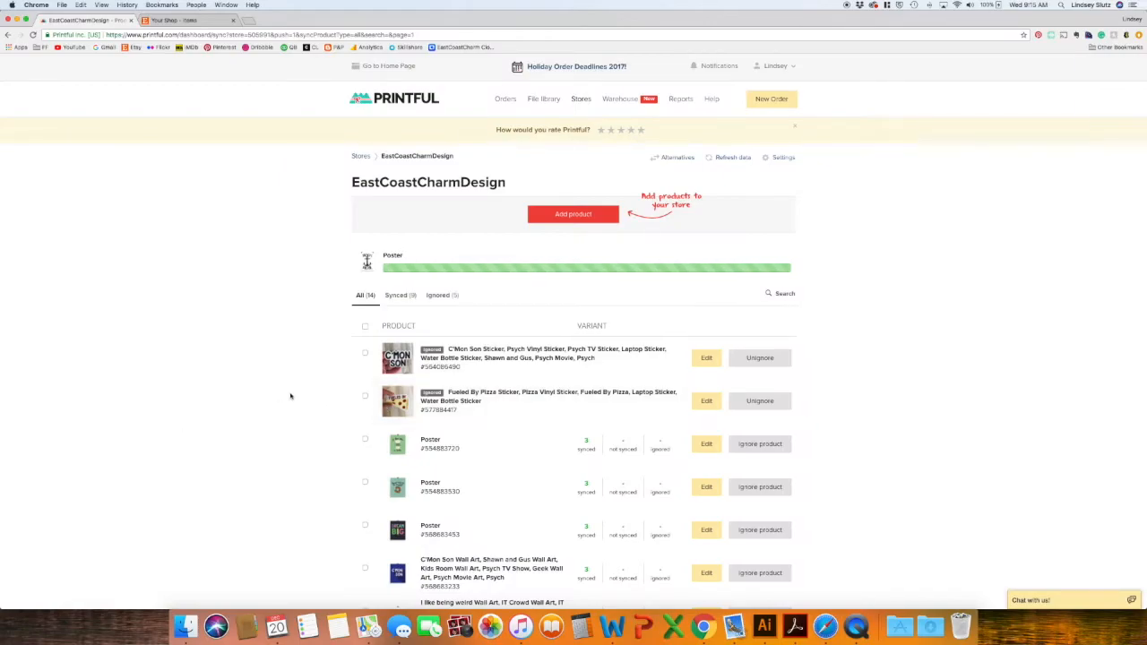
Review the store's synced products and its ignored products
click(404, 296)
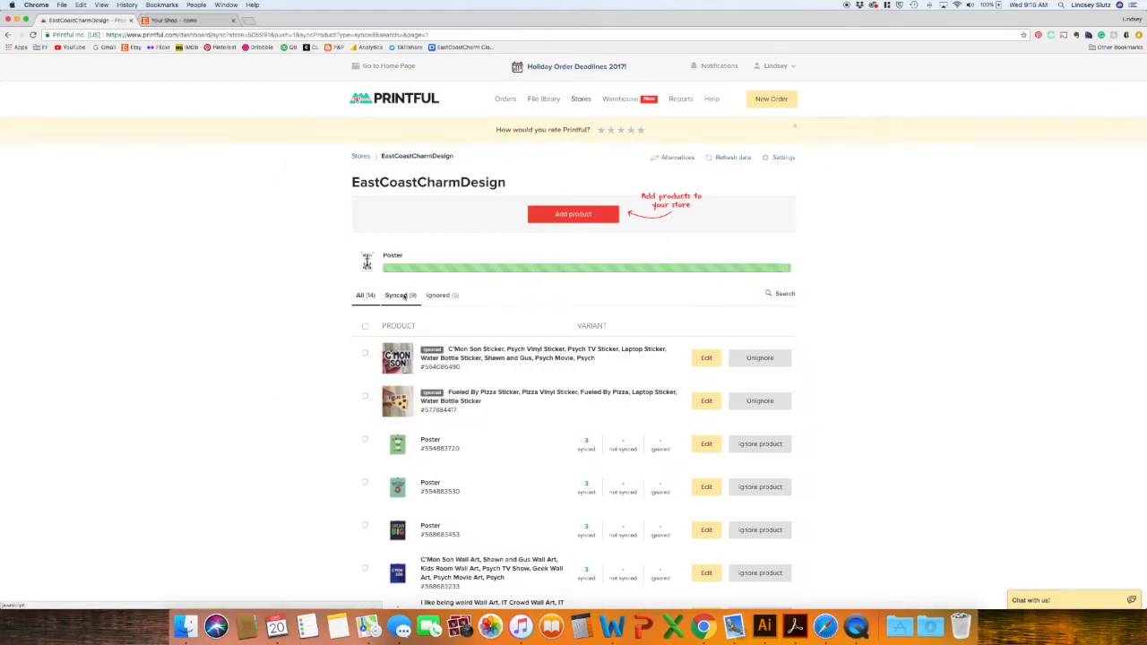
scroll(331, 366, down, 3)
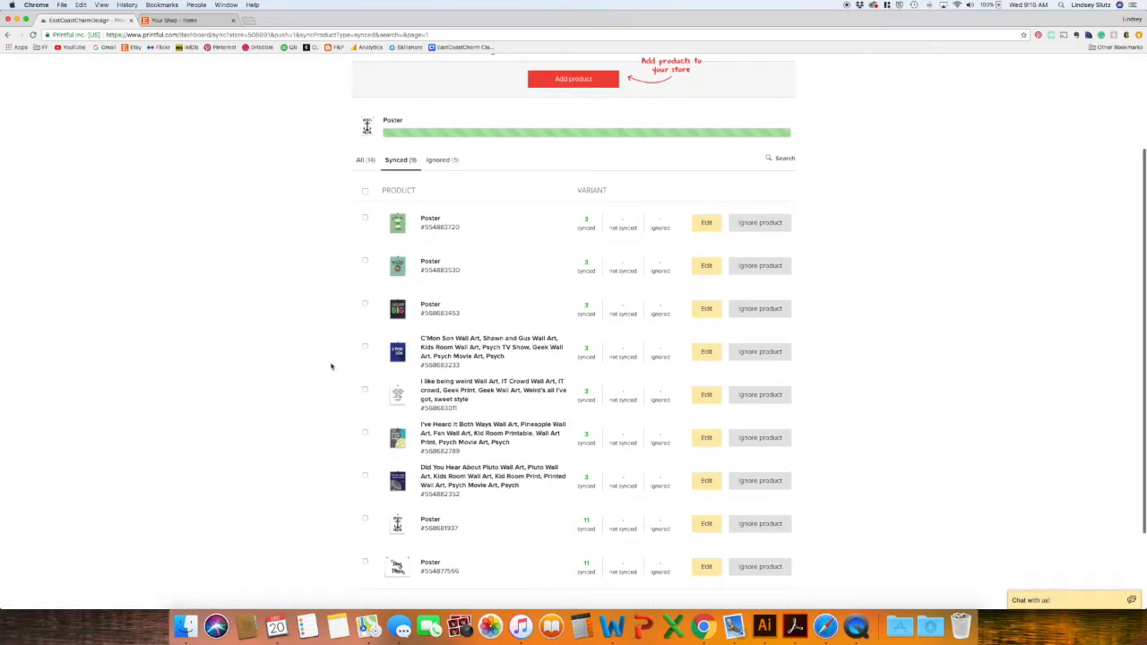
scroll(428, 367, up, 1)
scroll(437, 368, up, 3)
click(439, 297)
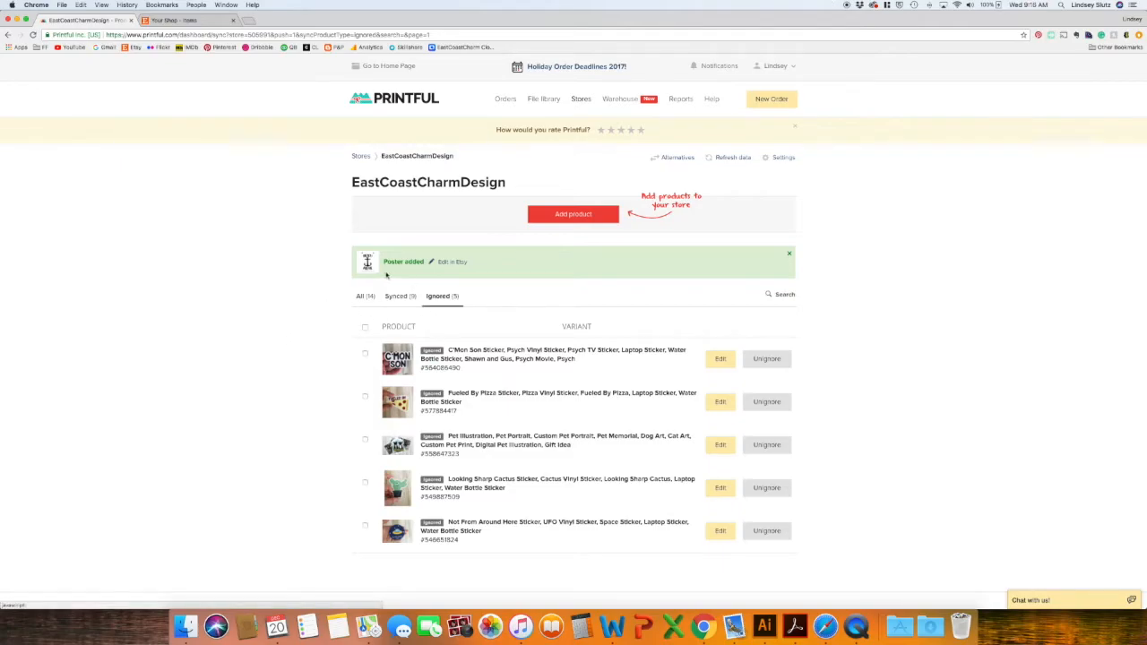
Switch to Etsy Shop Manager, show the draft listings and open the Beach Please poster draft for editing
click(201, 22)
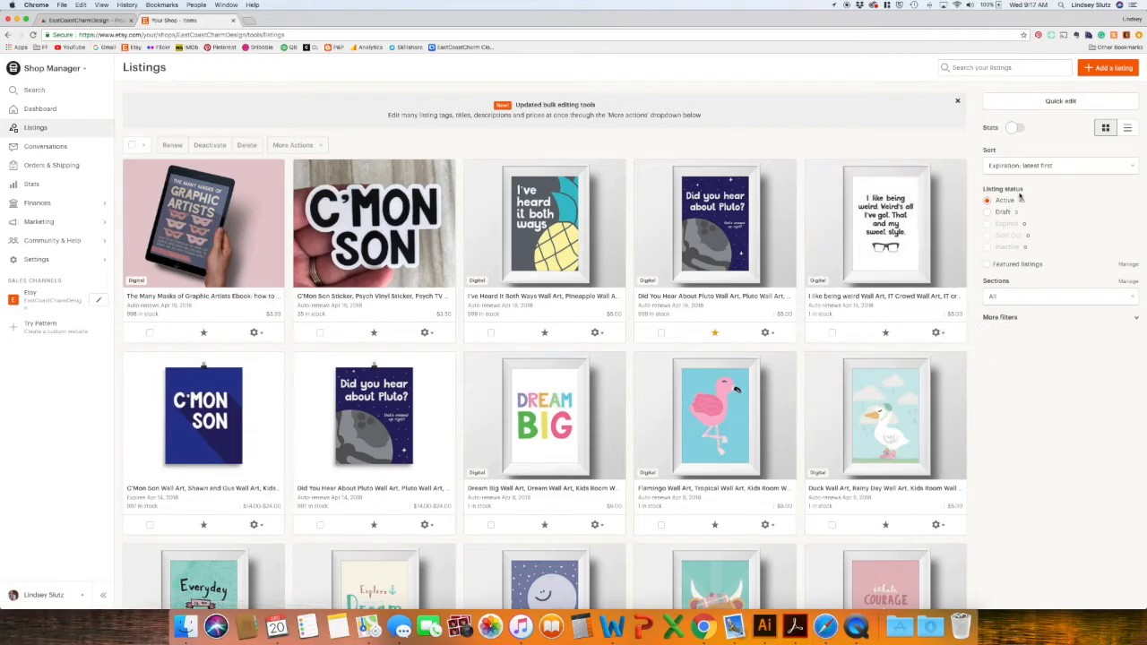
drag(980, 191, 1035, 191)
click(988, 213)
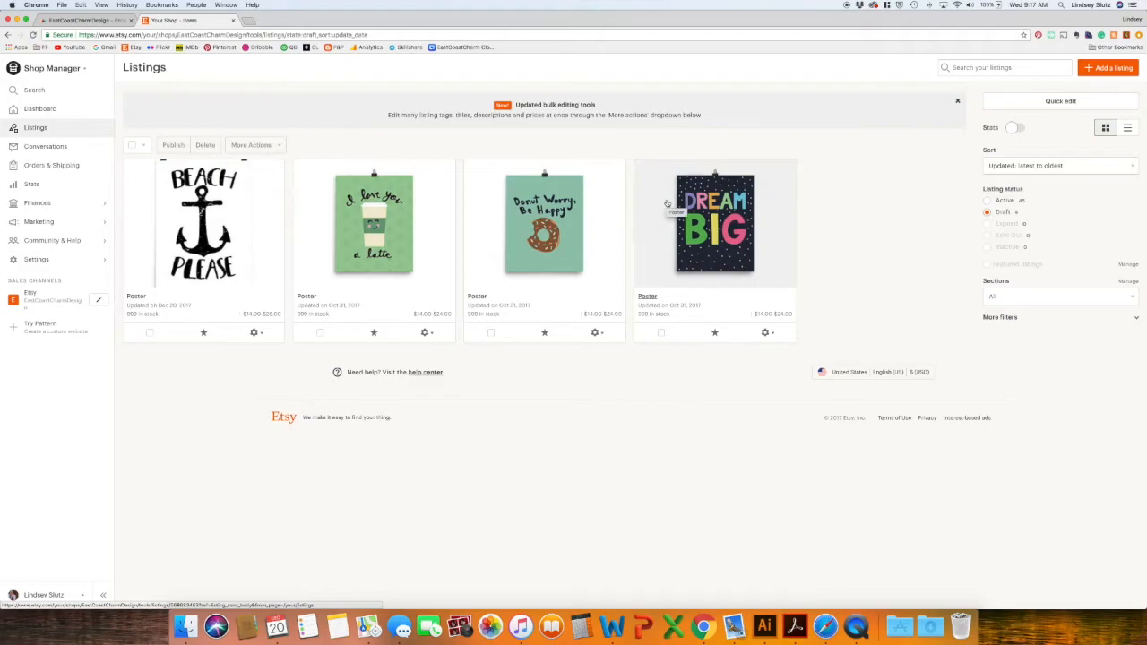
click(227, 255)
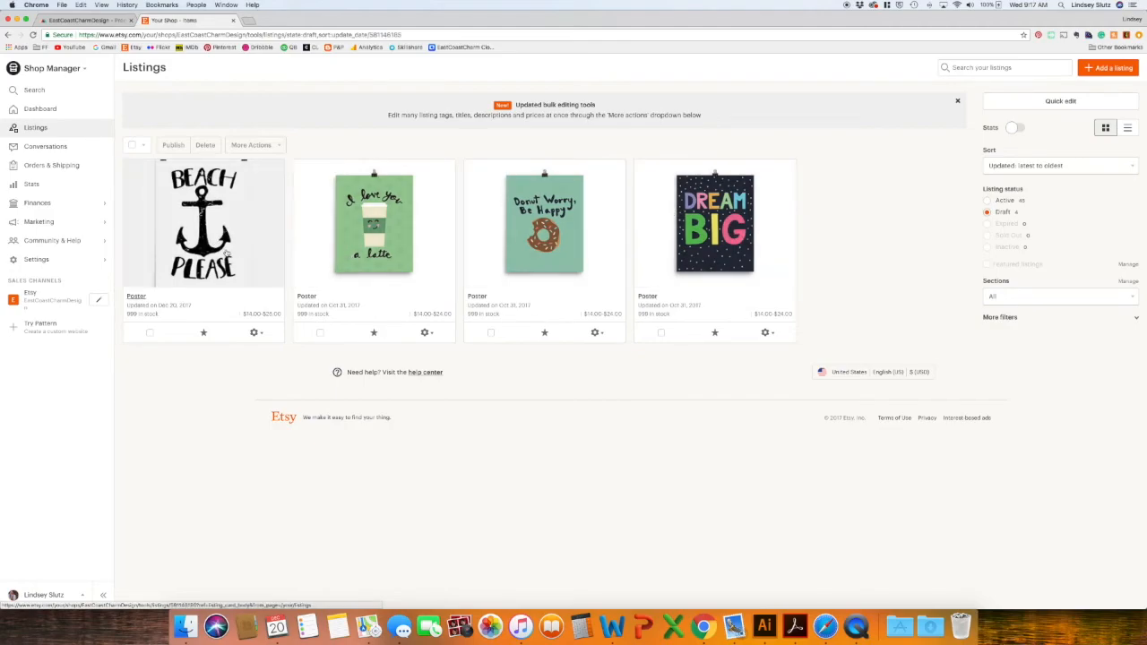
Enlarge the listing's second photo to check it, and delete the cropped primary photo
click(424, 186)
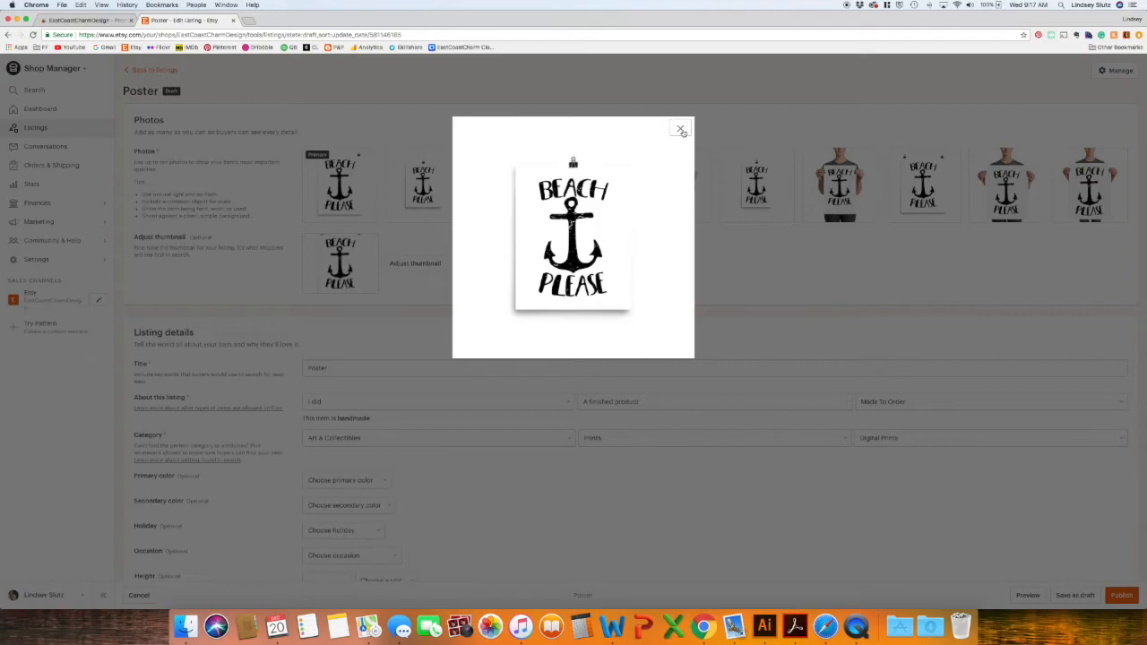
click(682, 131)
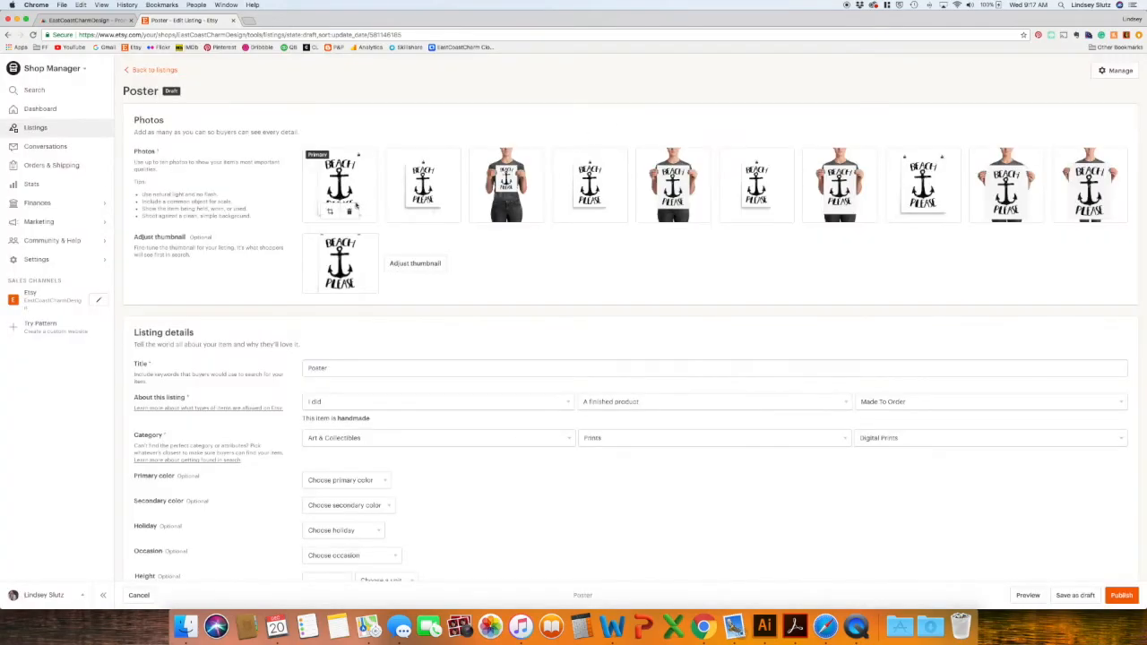
click(351, 212)
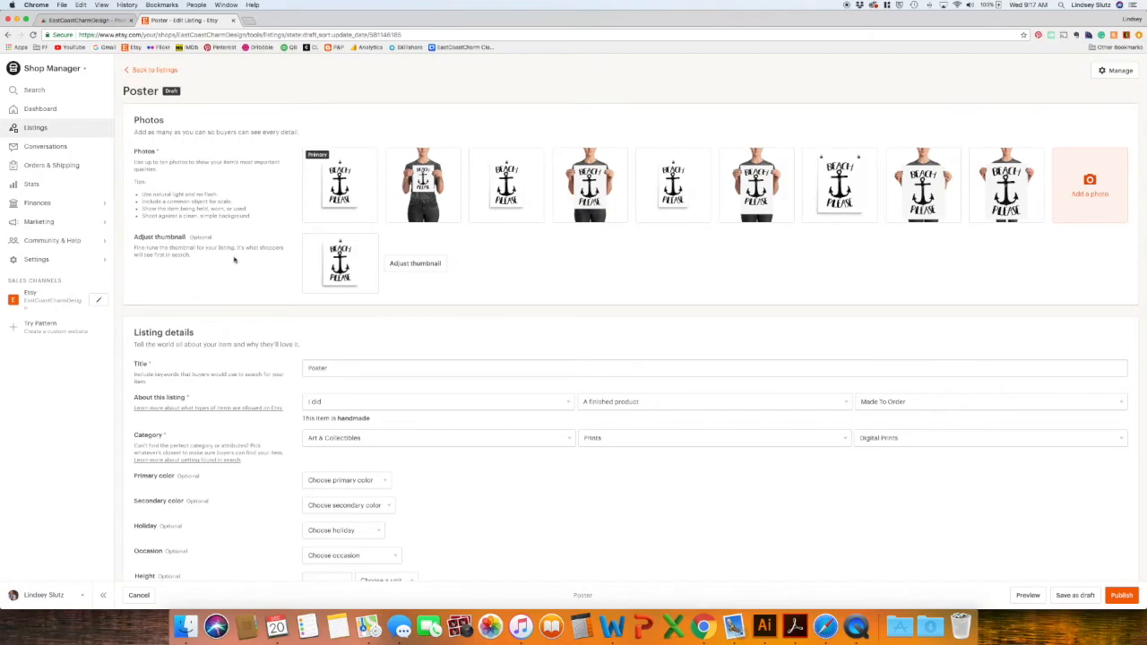
Change the listing title to "Beach Please"
scroll(234, 259, down, 3)
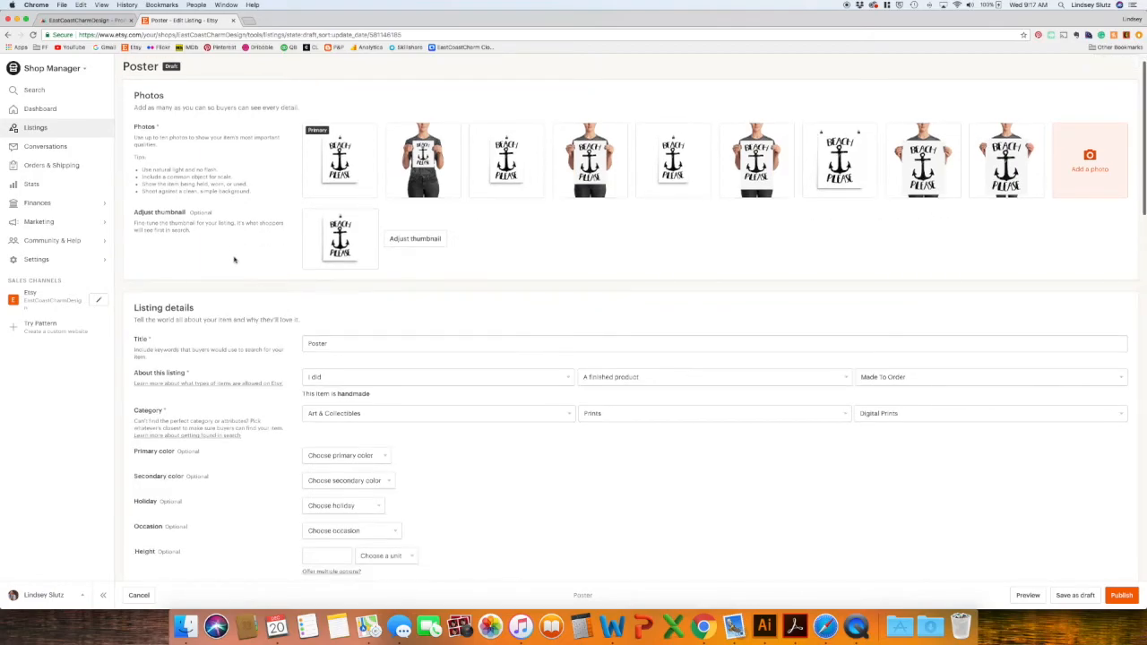
click(336, 225)
double_click(335, 225)
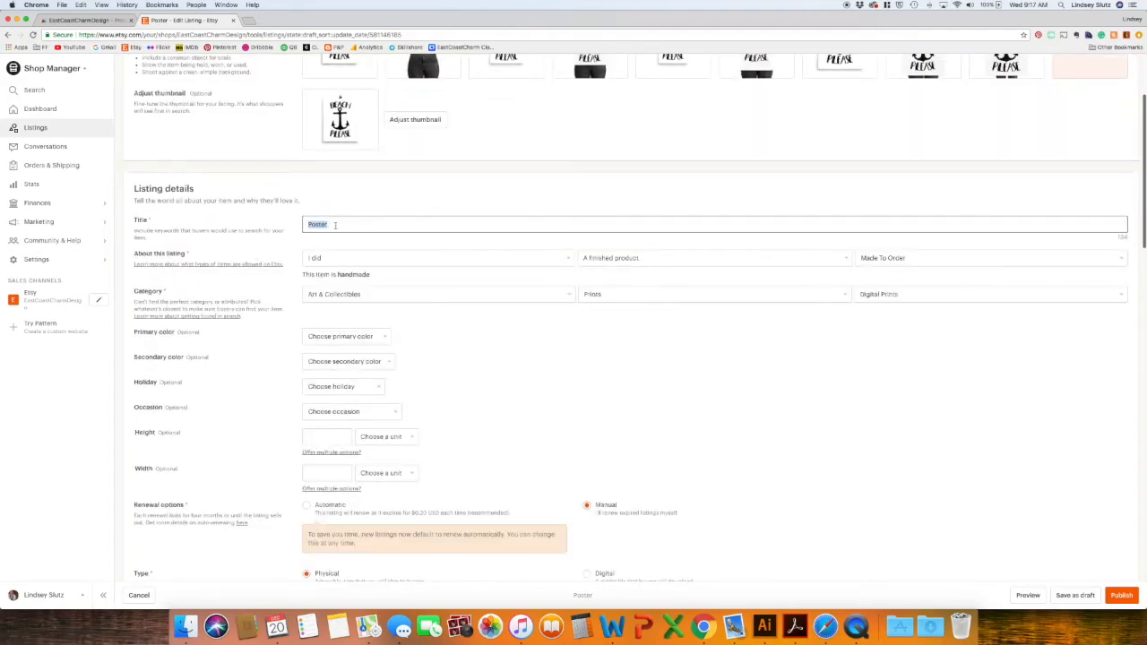
text(B)
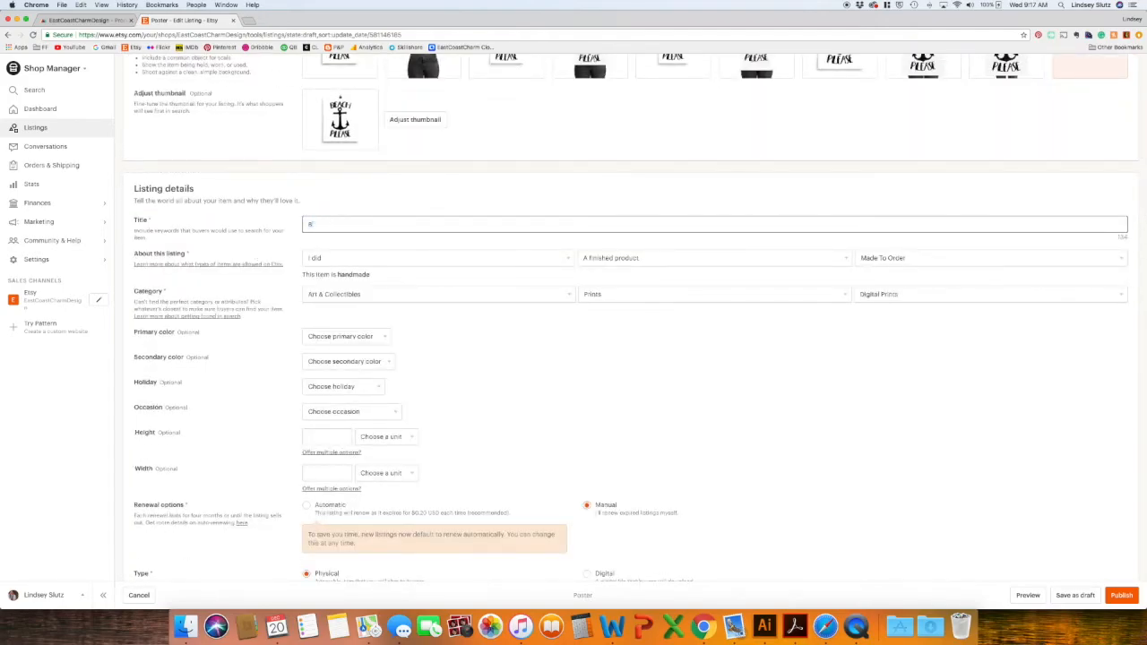
text(each Please)
Set the listing's maker to Another company or person, keeping it as a finished product that is Made To Order
scroll(566, 326, down, 1)
click(430, 257)
click(455, 266)
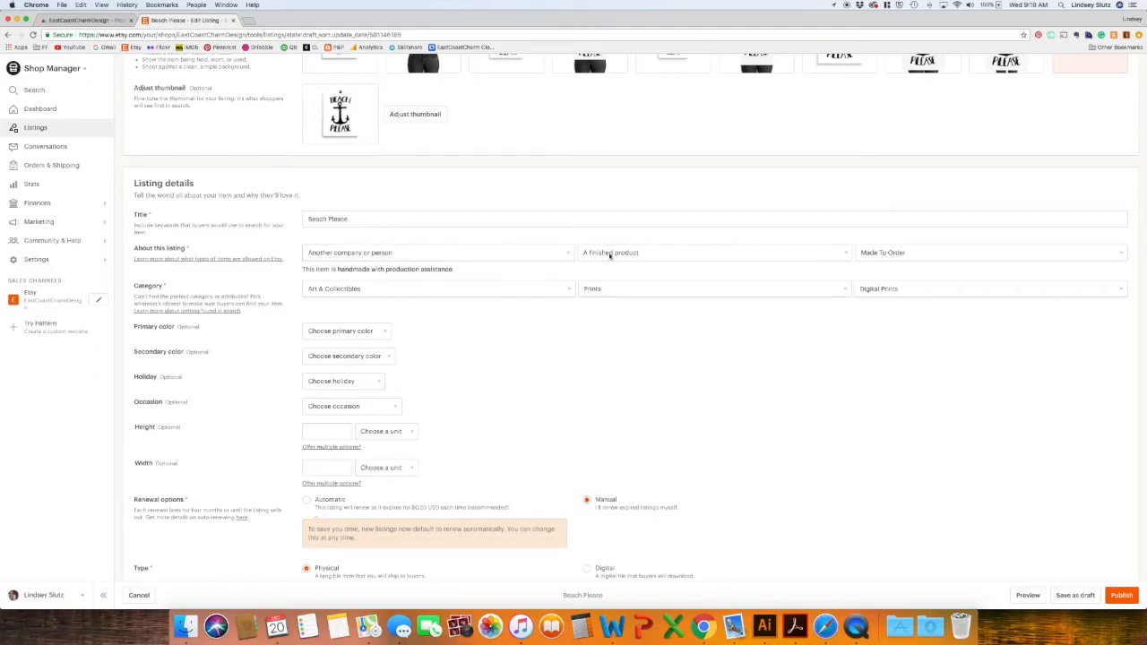
click(610, 255)
click(609, 255)
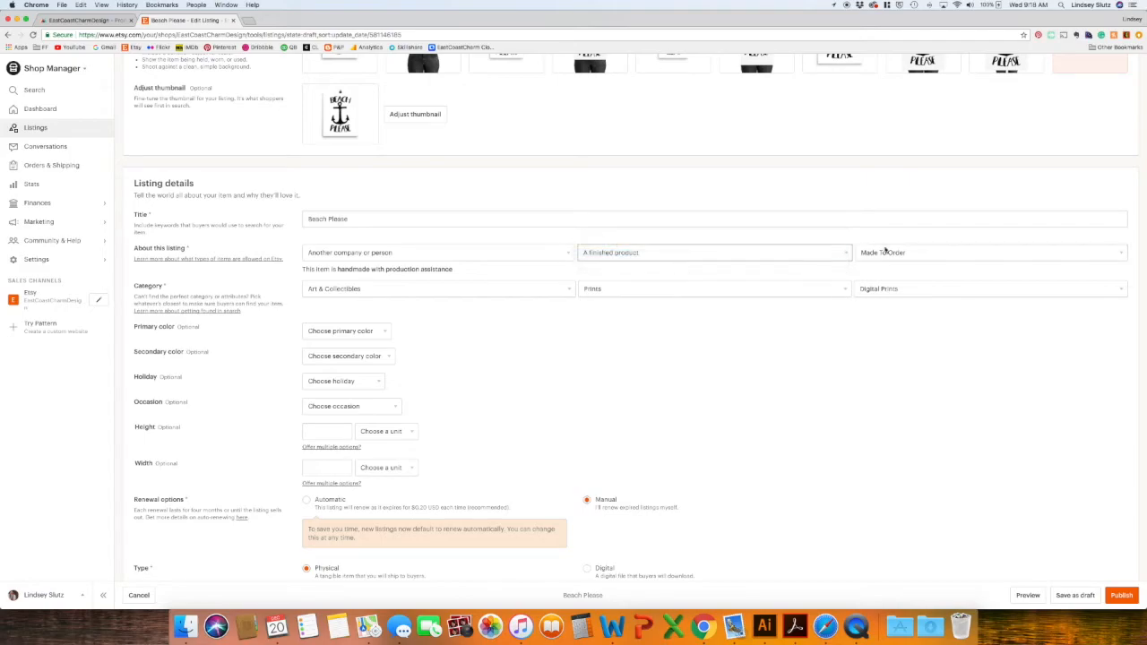
click(886, 253)
click(887, 252)
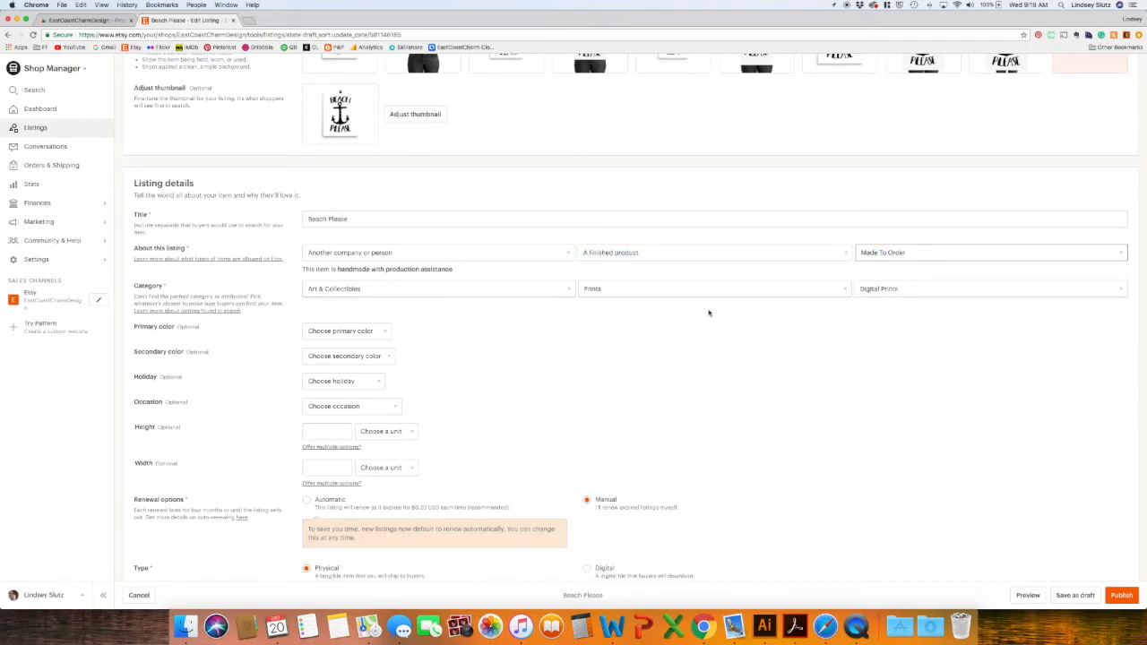
Select Printful as the listing's production partner
scroll(500, 356, down, 5)
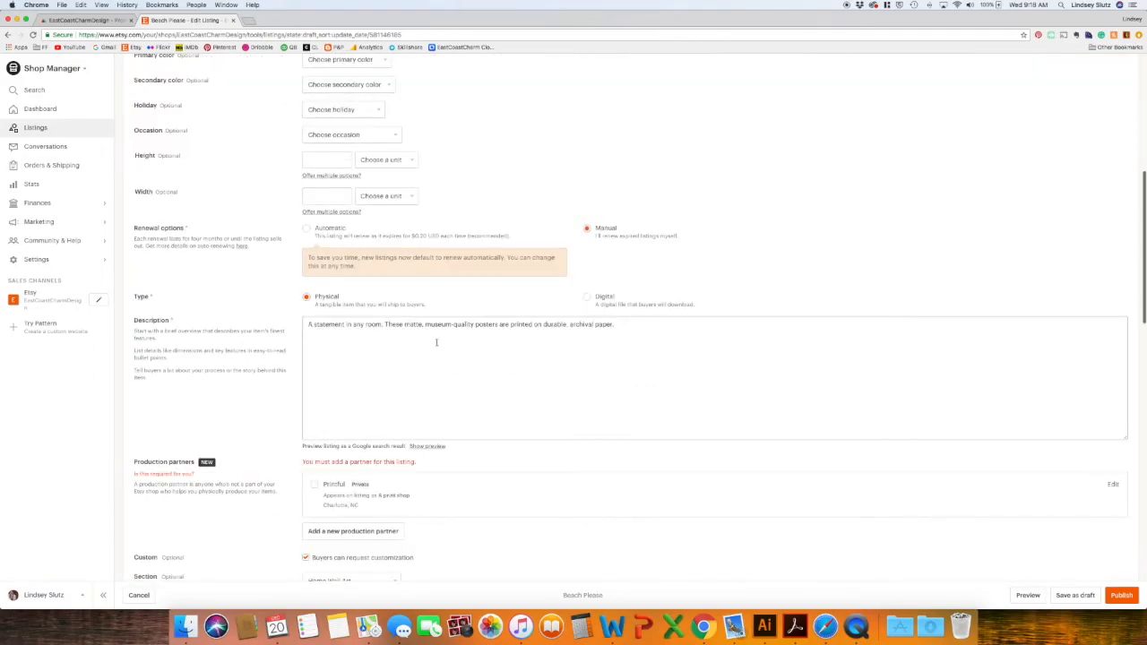
scroll(436, 343, down, 1)
scroll(436, 343, down, 3)
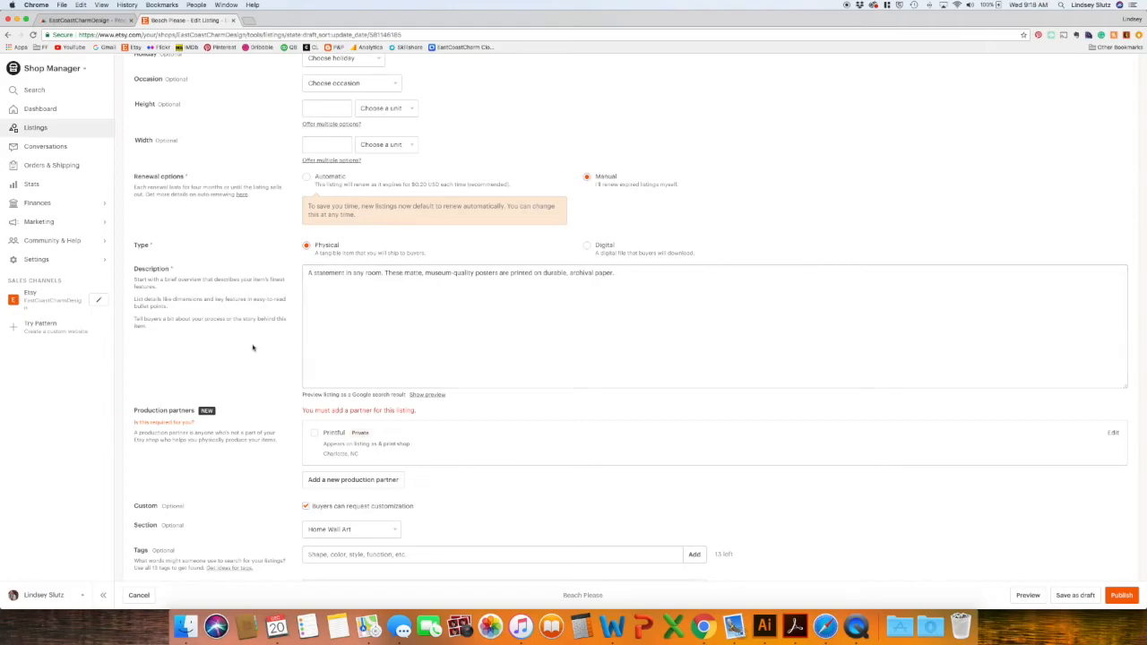
scroll(251, 349, down, 2)
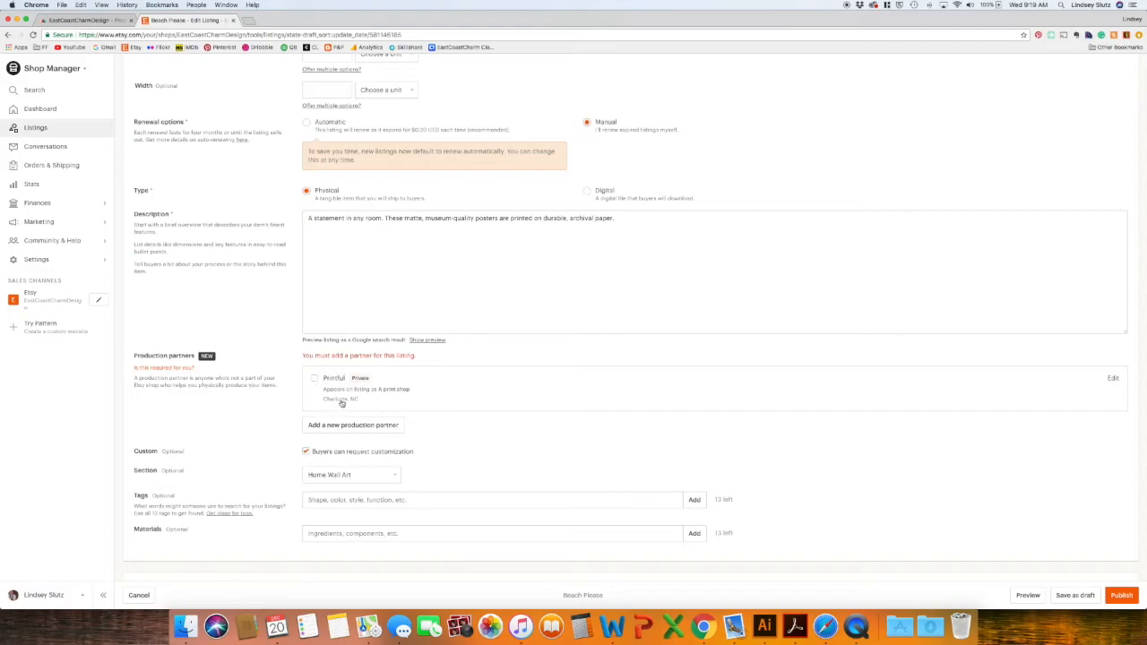
click(314, 380)
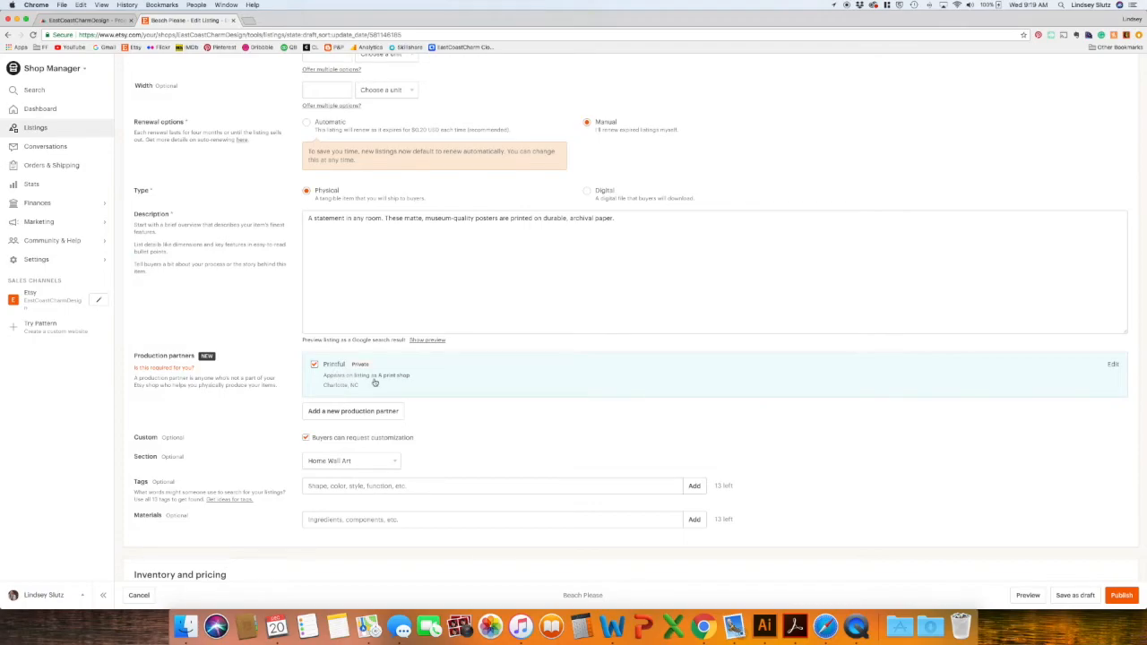
Review the listing's tags, quantity, size variation prices and Printful shipping options
scroll(299, 395, down, 3)
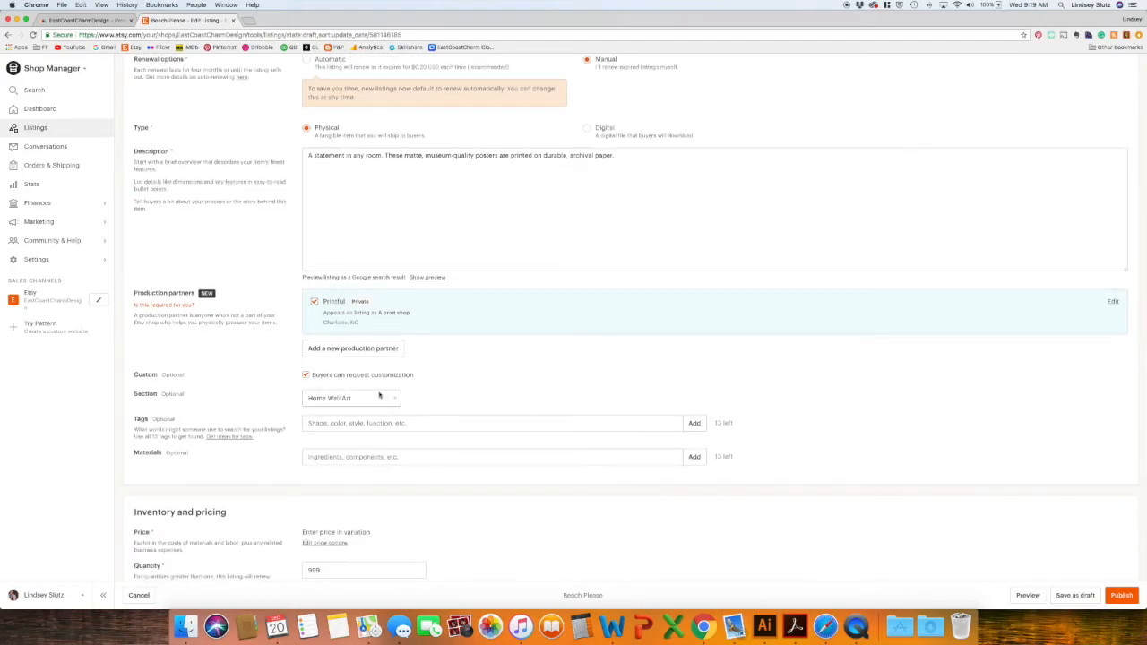
click(312, 423)
scroll(313, 453, down, 10)
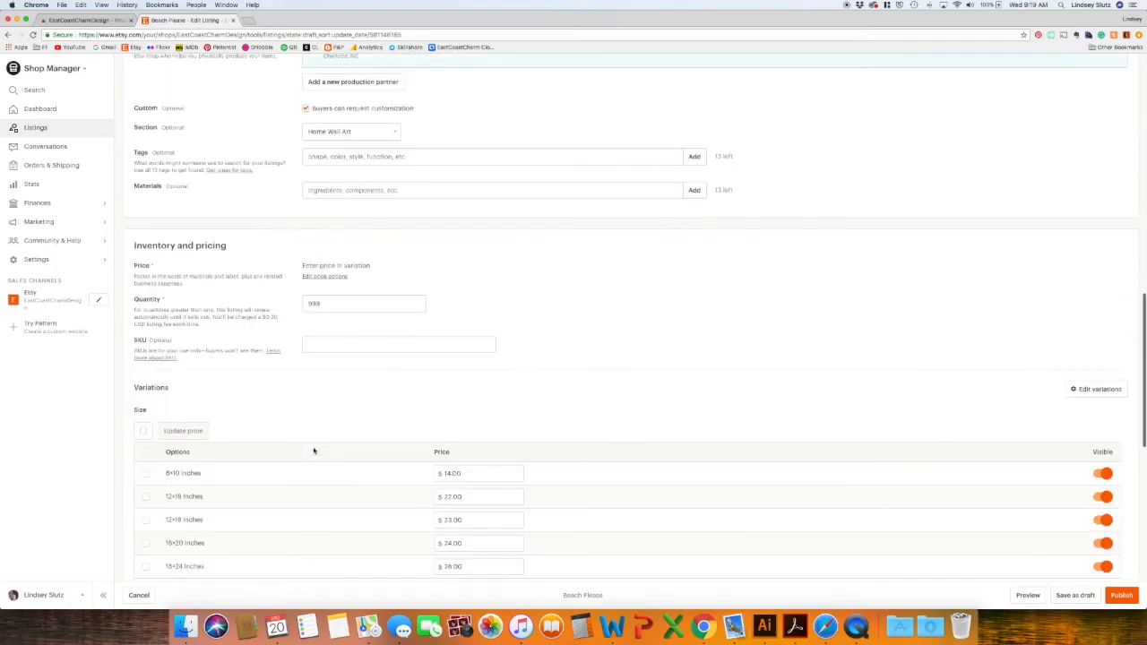
click(319, 302)
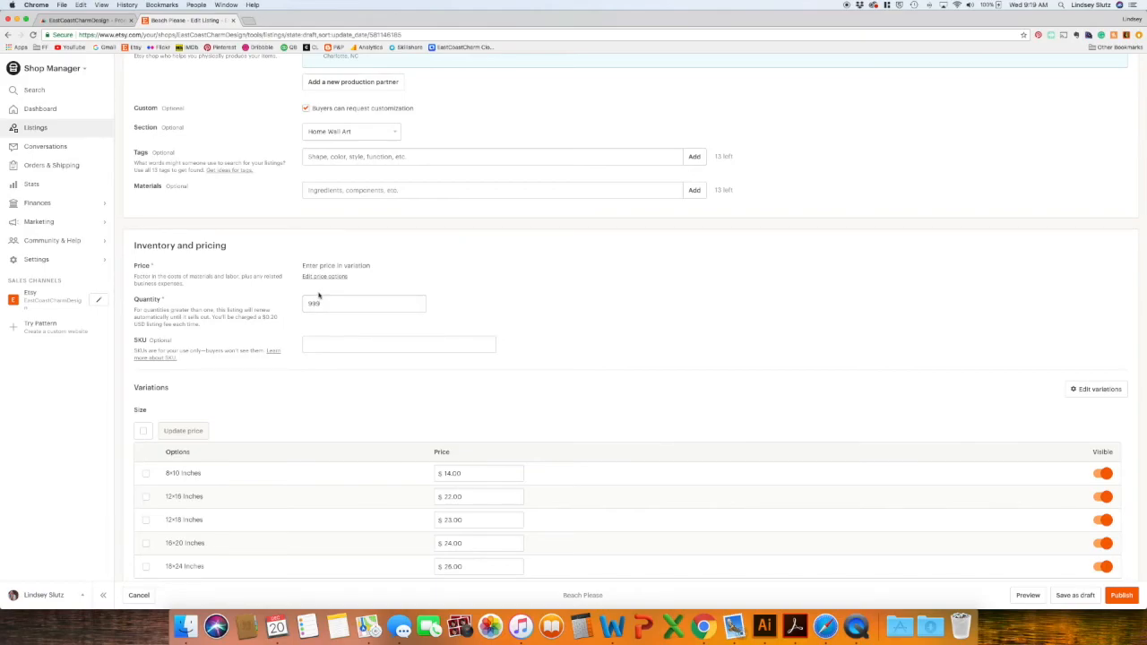
scroll(380, 344, down, 3)
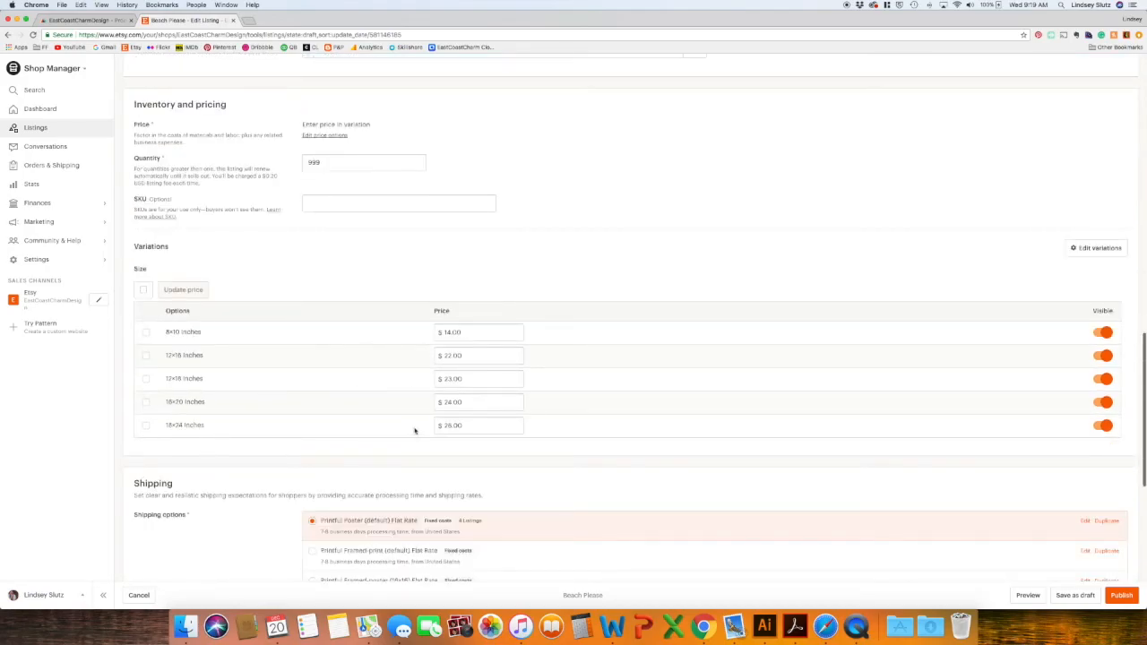
scroll(415, 427, down, 3)
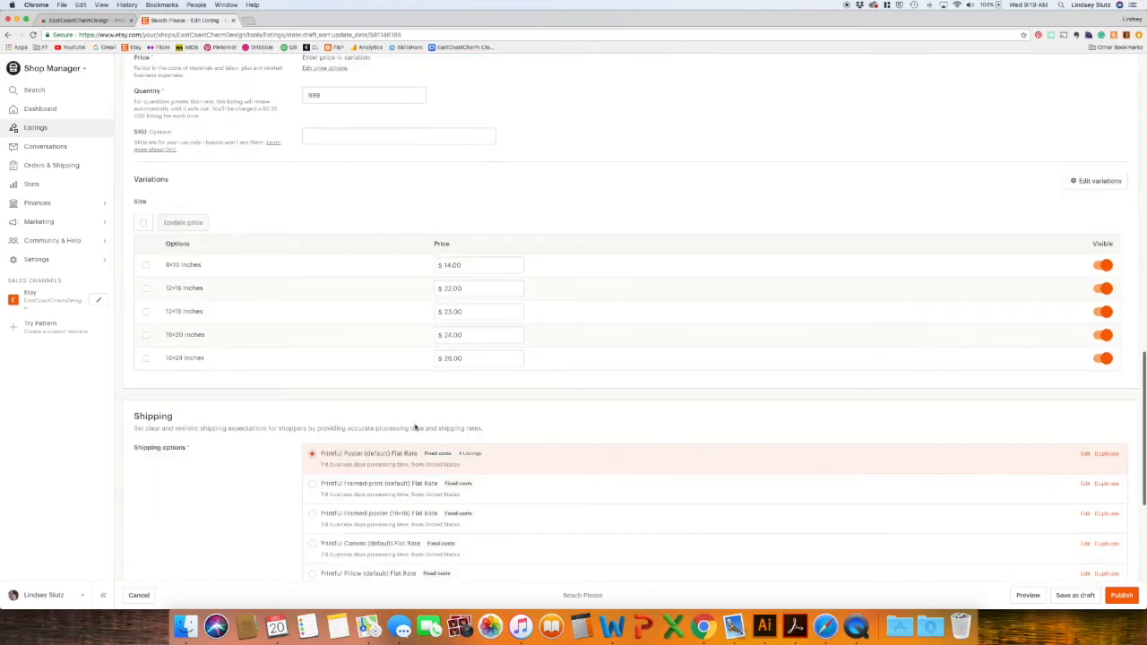
scroll(301, 442, down, 4)
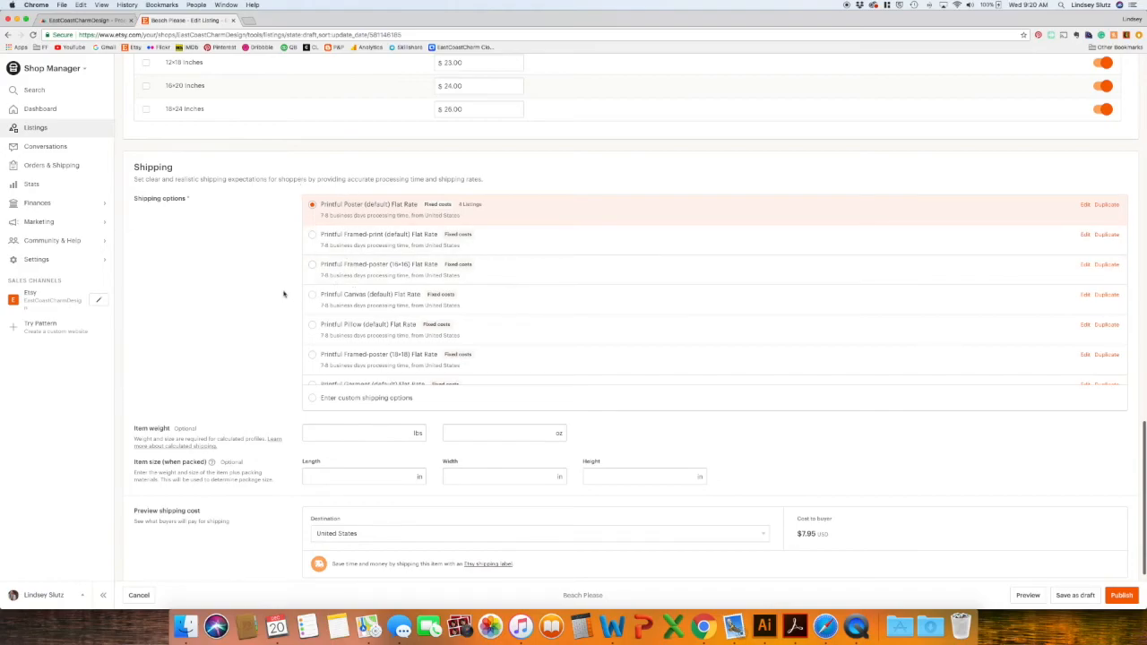
scroll(283, 294, down, 3)
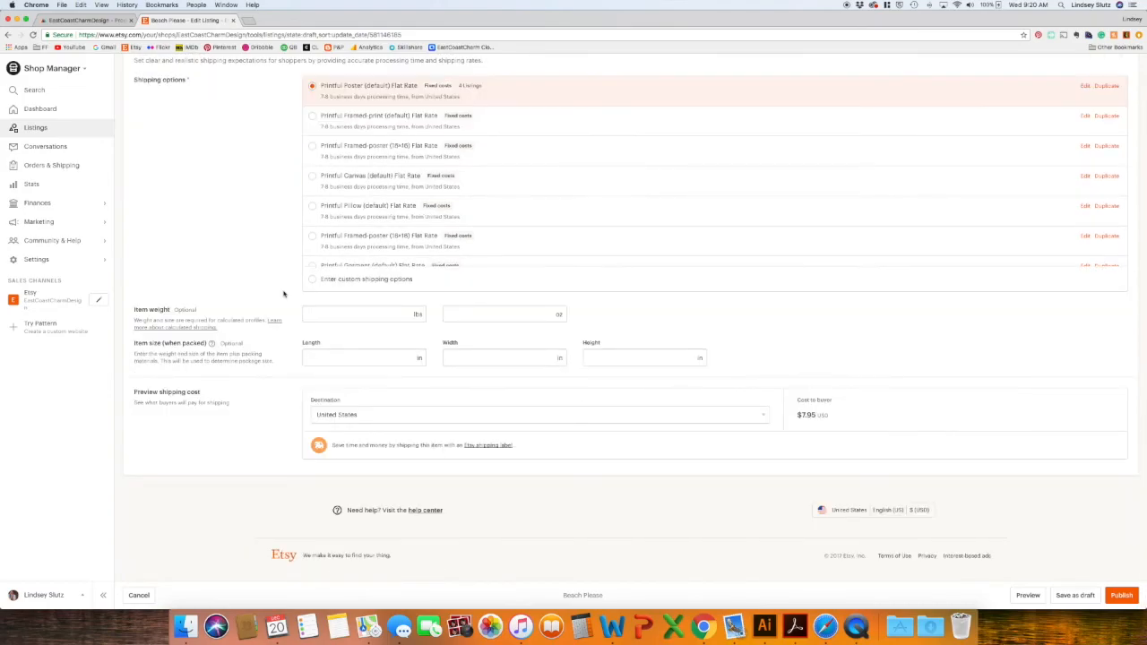